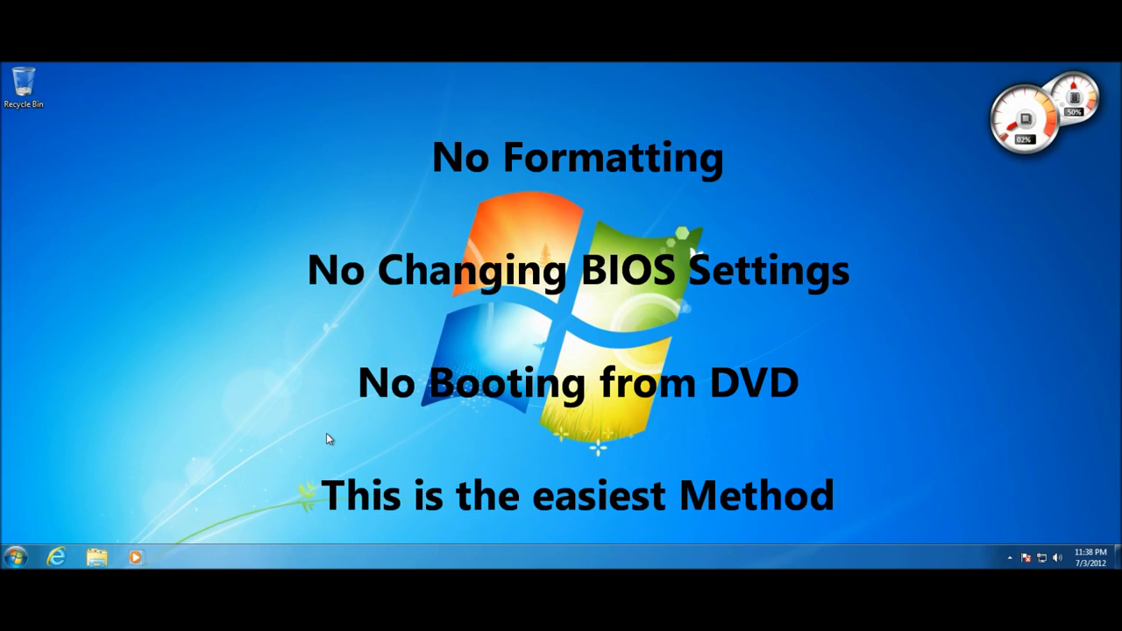
Rearrange items on the desktop and refresh it
drag(326, 433, 773, 198)
mouse_move(379, 166)
mouse_down()
mouse_move(725, 491)
mouse_move(757, 496)
mouse_move(543, 338)
mouse_move(392, 149)
mouse_up()
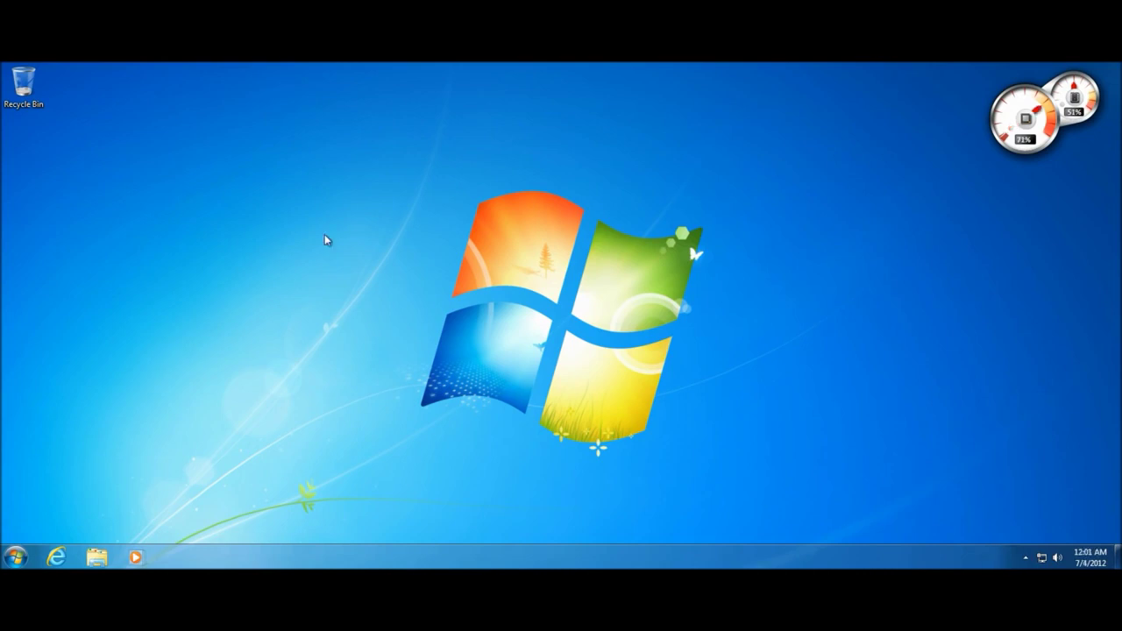
drag(324, 234, 416, 310)
right_click(241, 215)
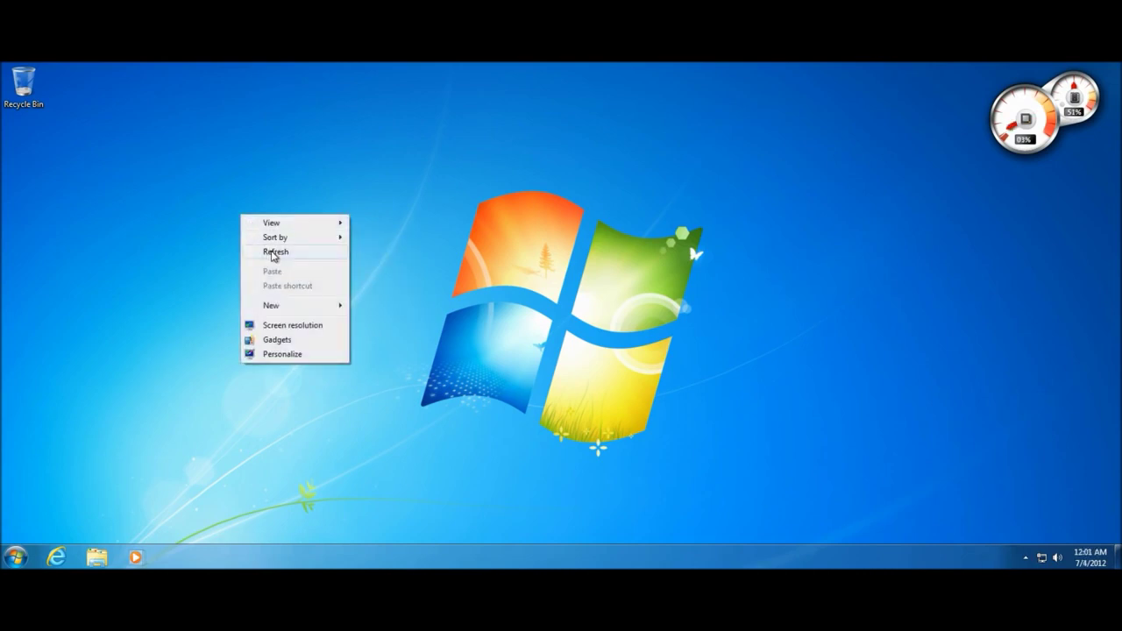
click(270, 252)
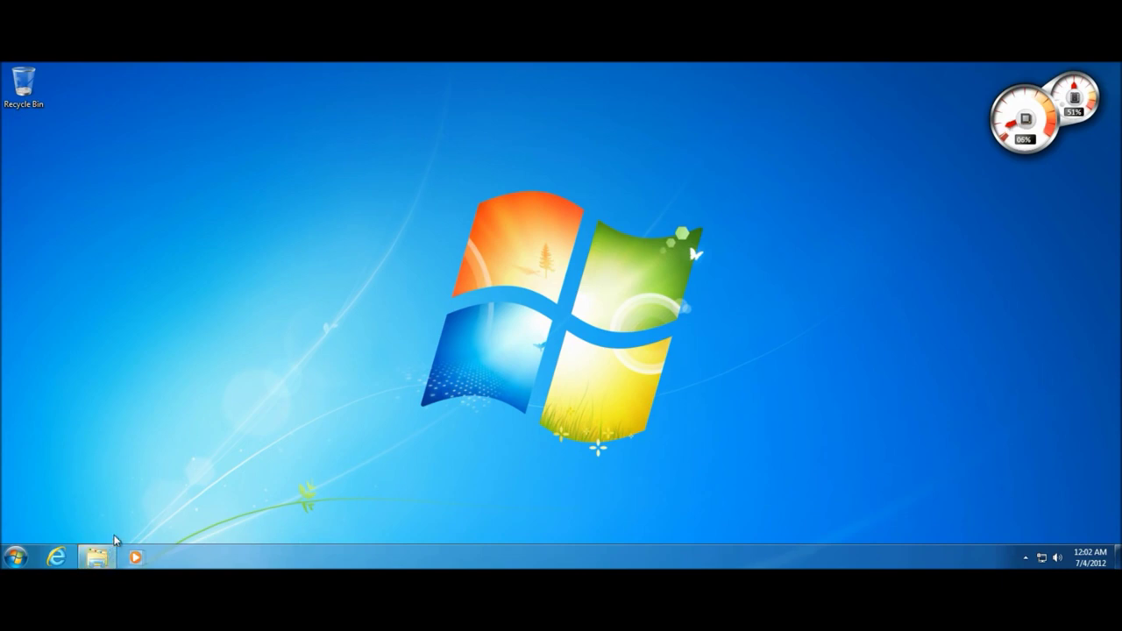
Browse through the contents of the Documents library
click(96, 556)
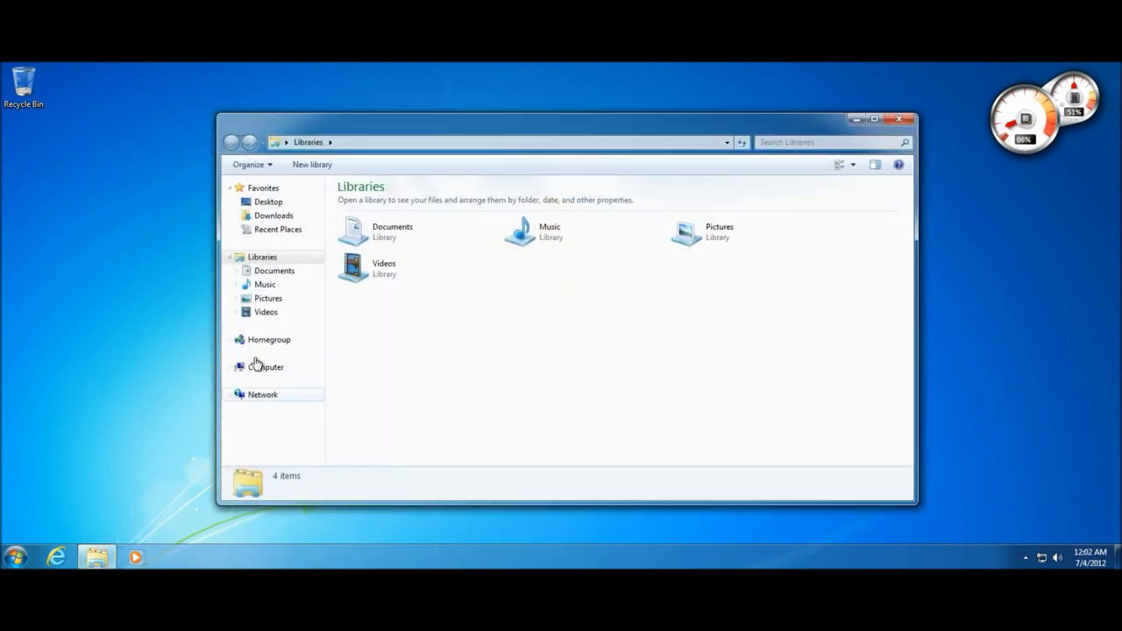
double_click(422, 249)
scroll(388, 307, down, 5)
scroll(389, 307, up, 5)
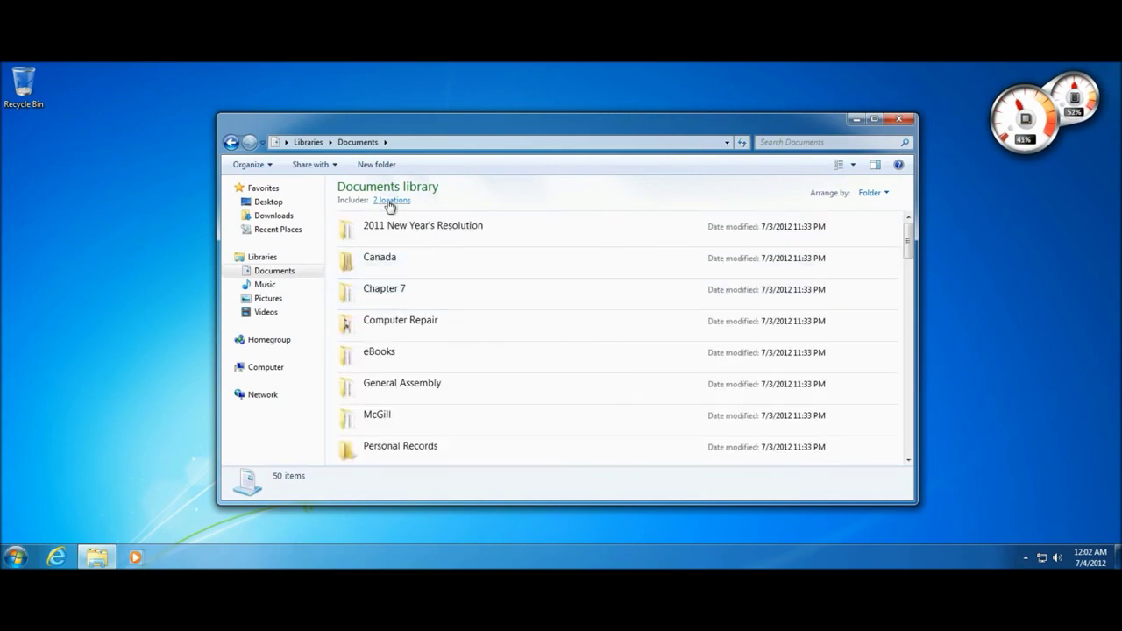
scroll(388, 223, down, 12)
scroll(360, 338, down, 2)
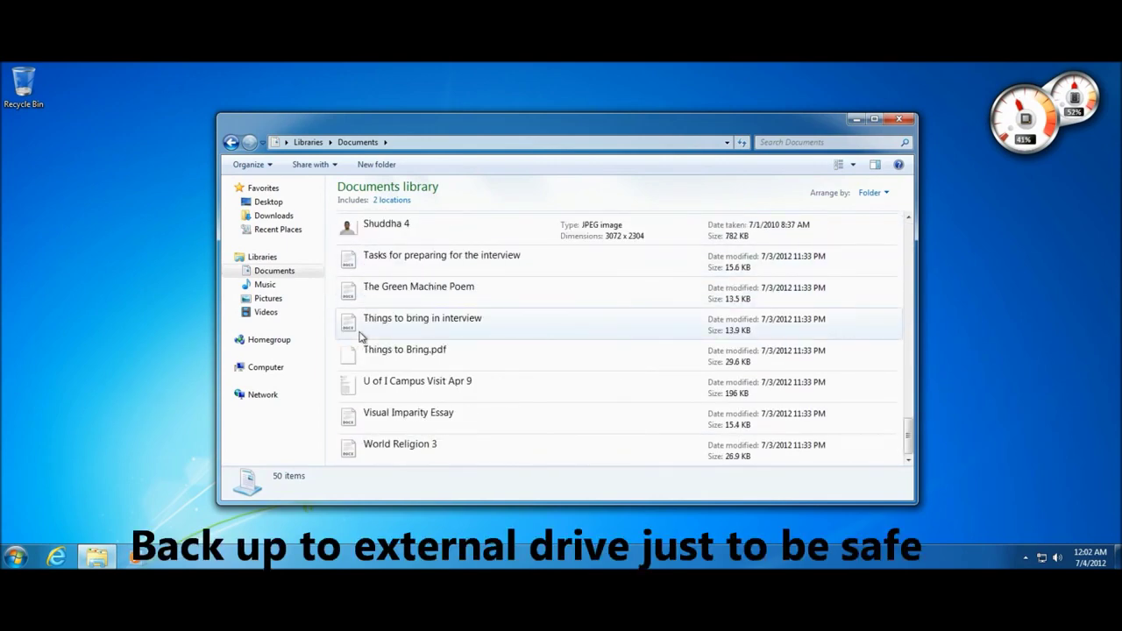
scroll(360, 338, up, 14)
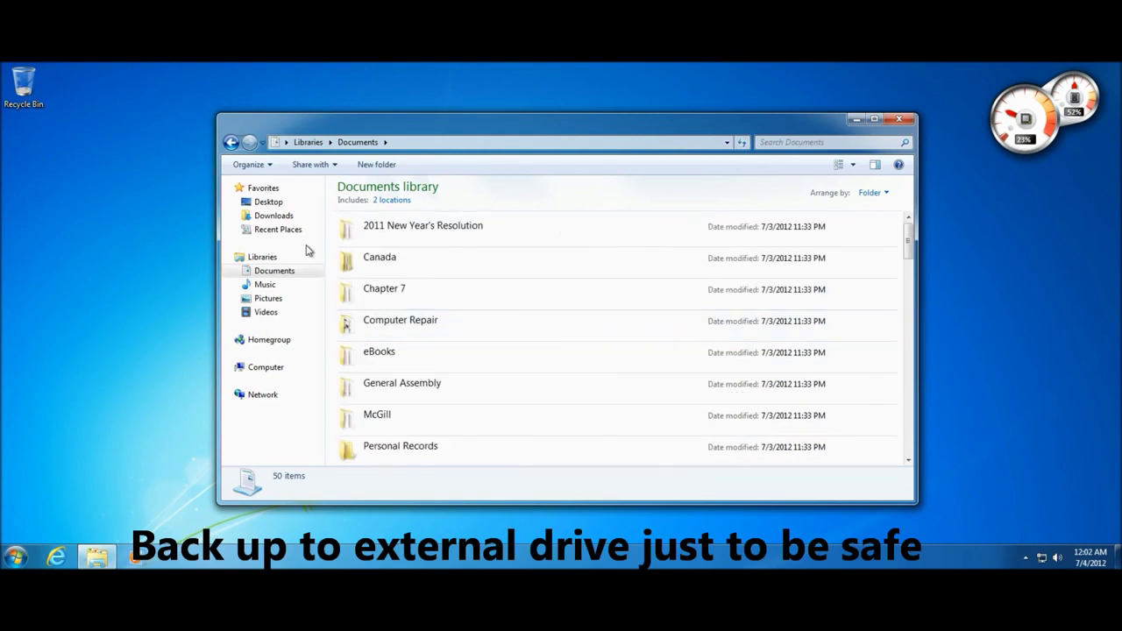
click(229, 143)
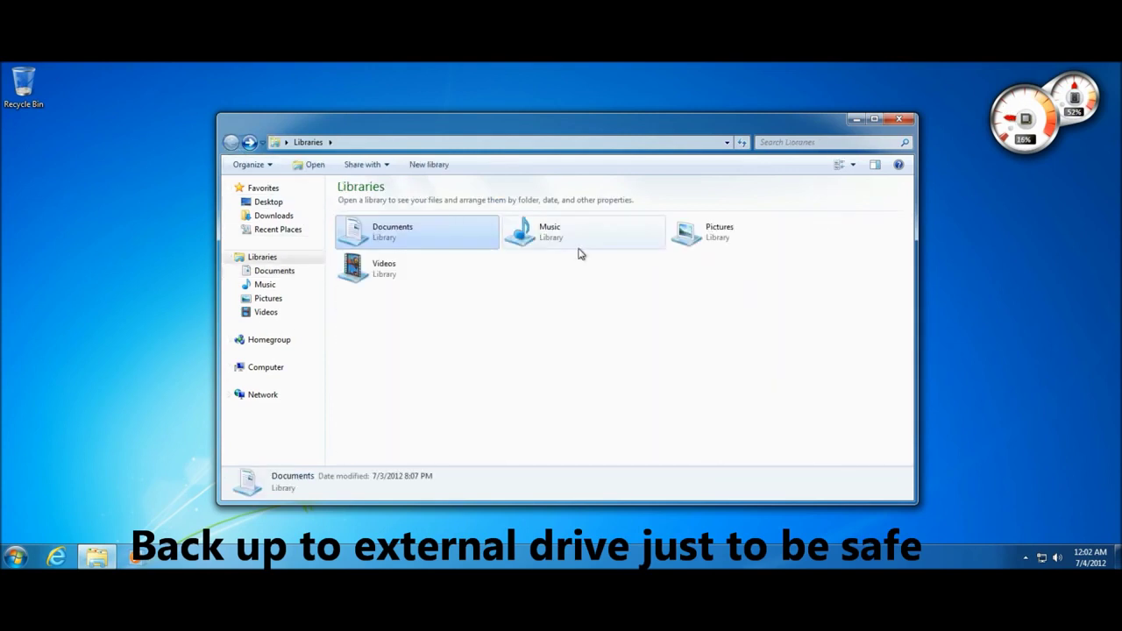
Look through the Pictures library, then select the Chapter 7 folder in Documents and close the window
double_click(722, 240)
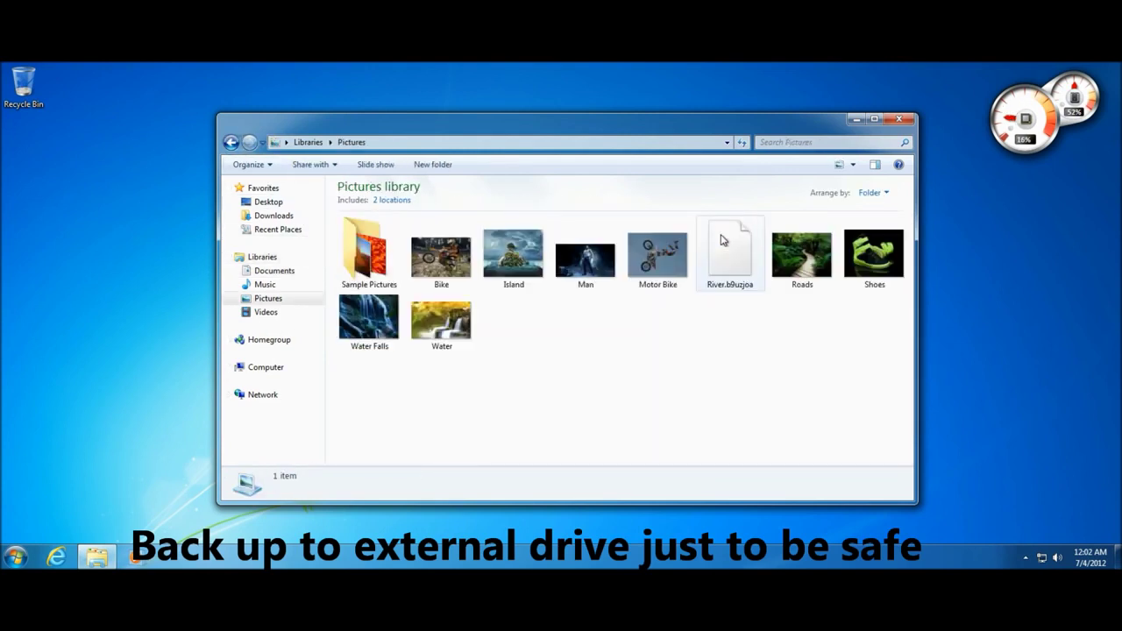
drag(733, 382, 569, 408)
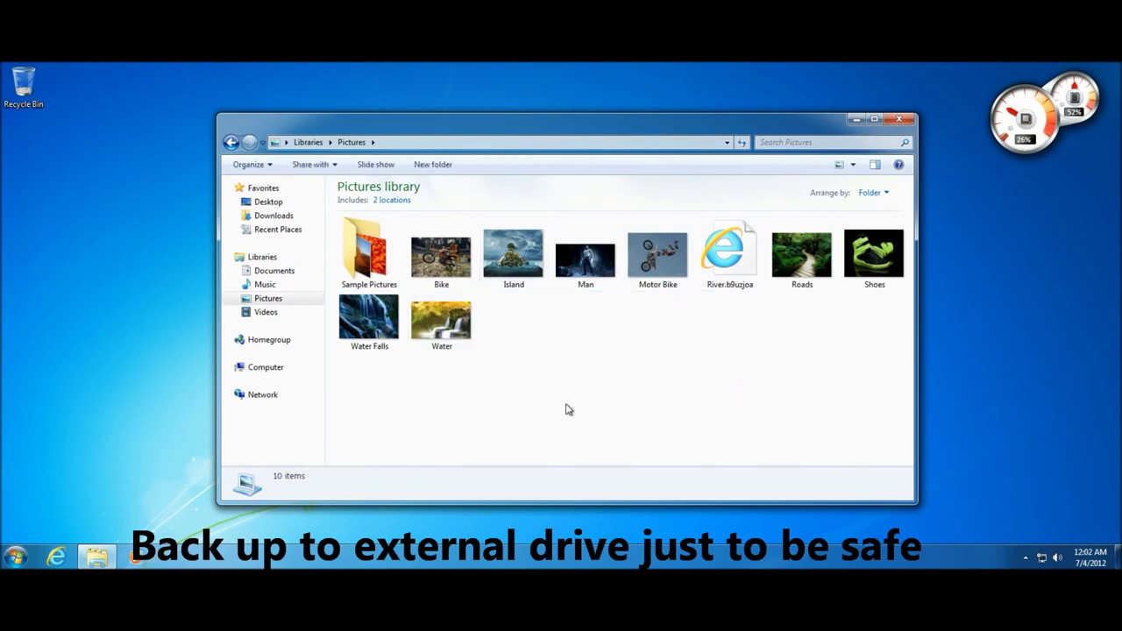
click(307, 142)
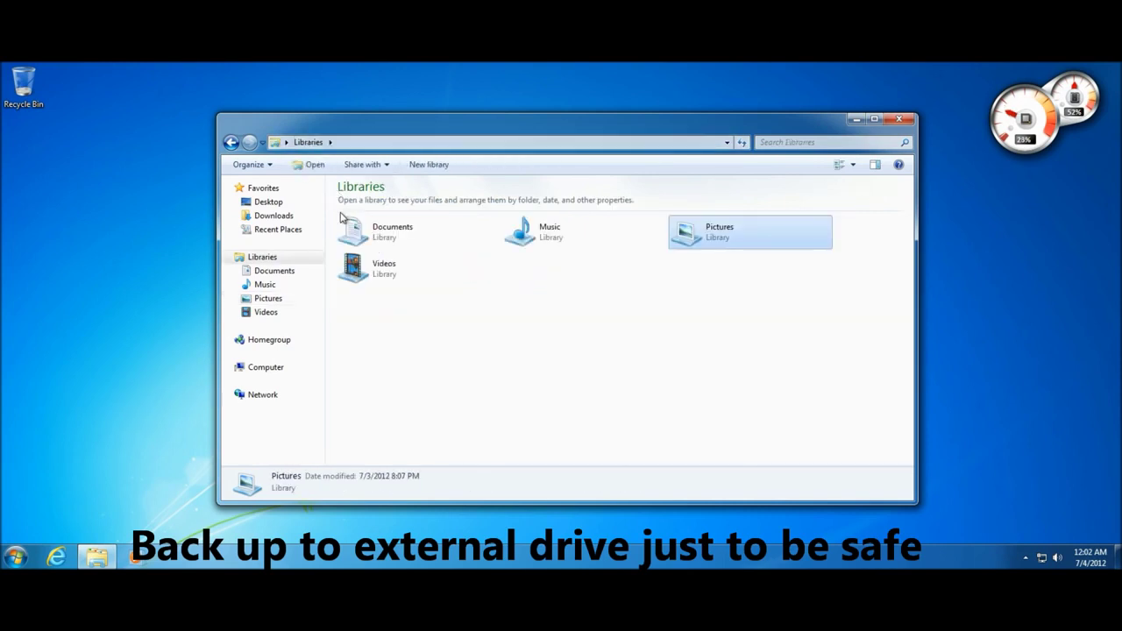
double_click(361, 230)
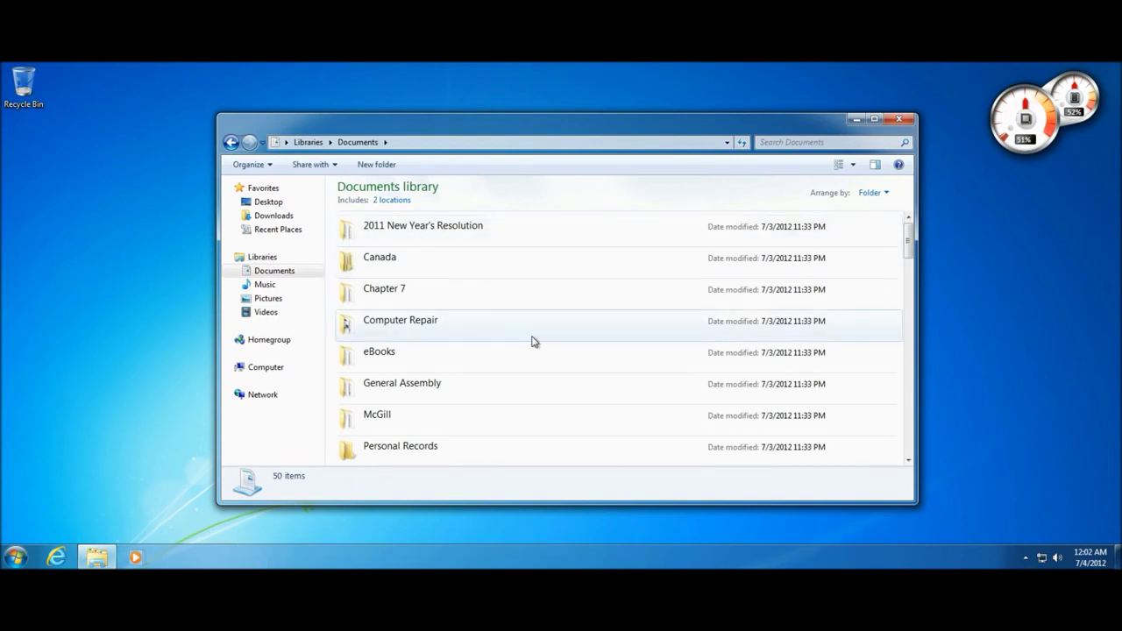
drag(538, 245, 511, 307)
click(512, 305)
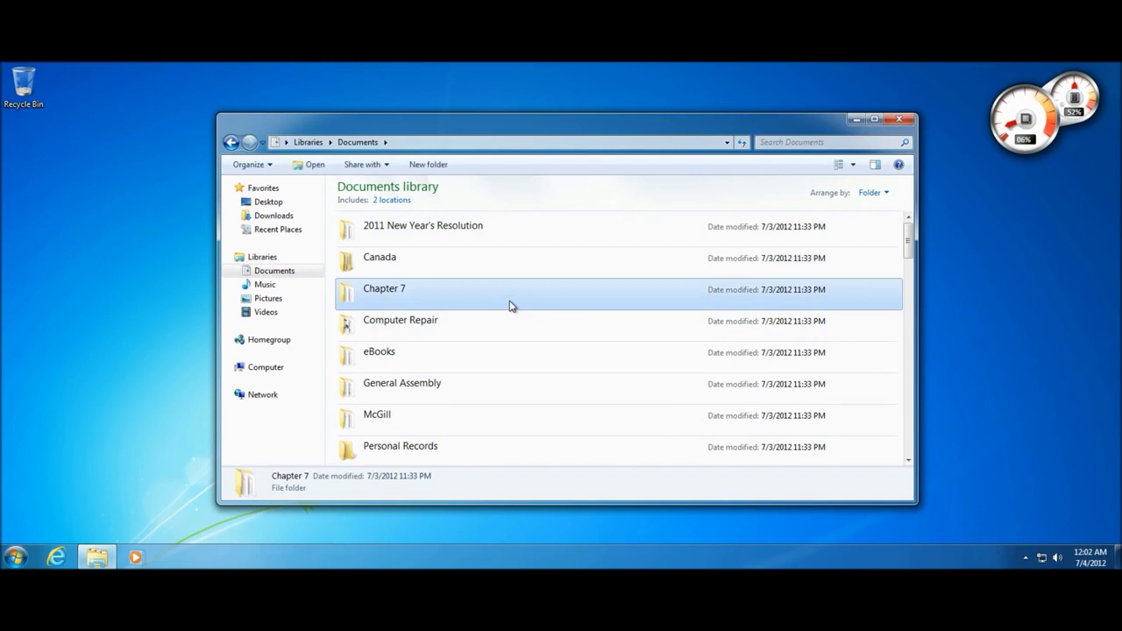
double_click(226, 123)
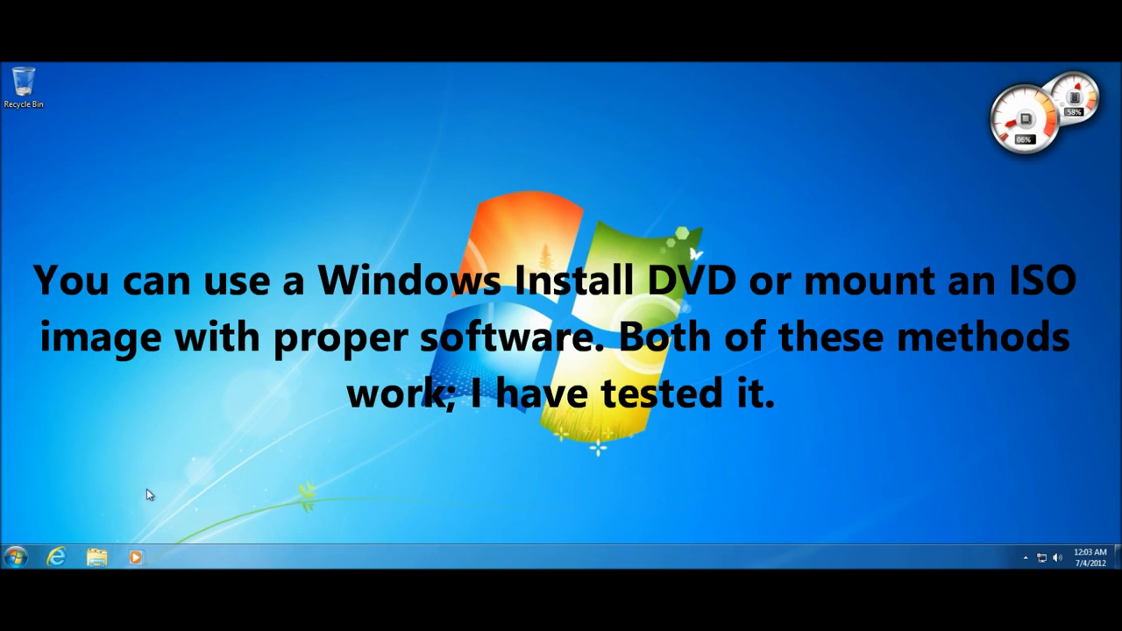
Launch the web browser and briefly show then dismiss the Start menu
drag(369, 448, 313, 478)
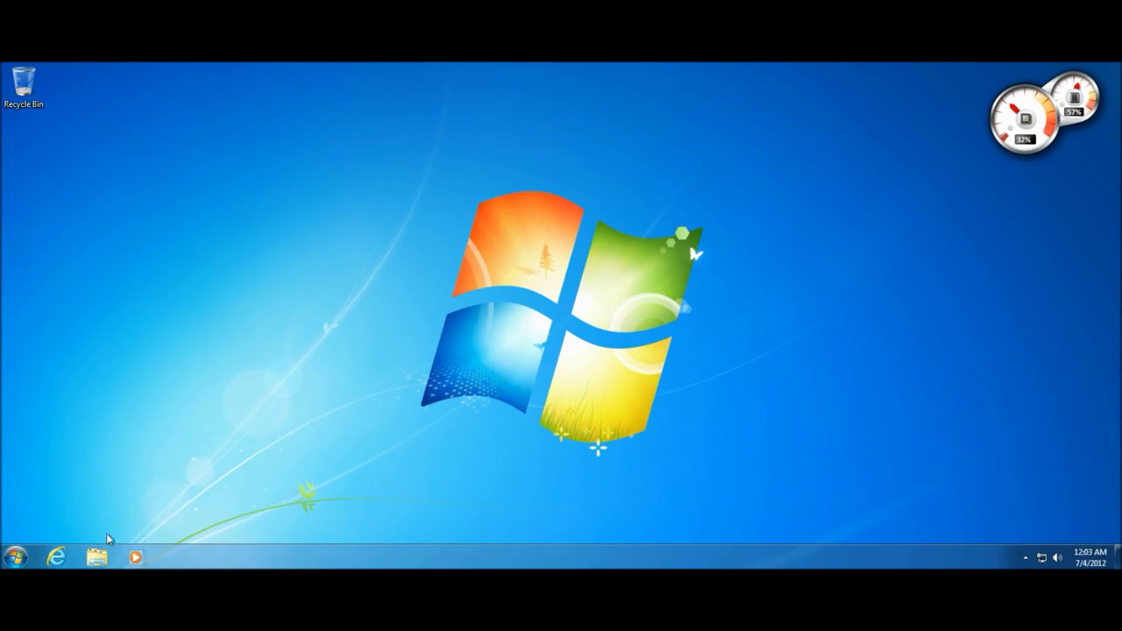
click(57, 557)
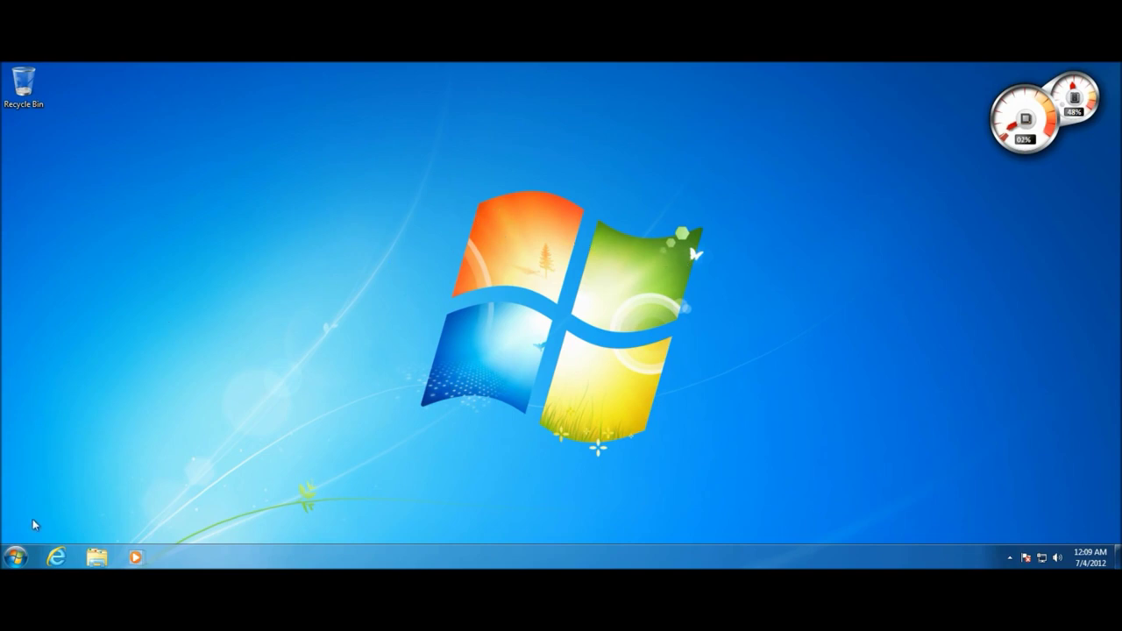
click(15, 555)
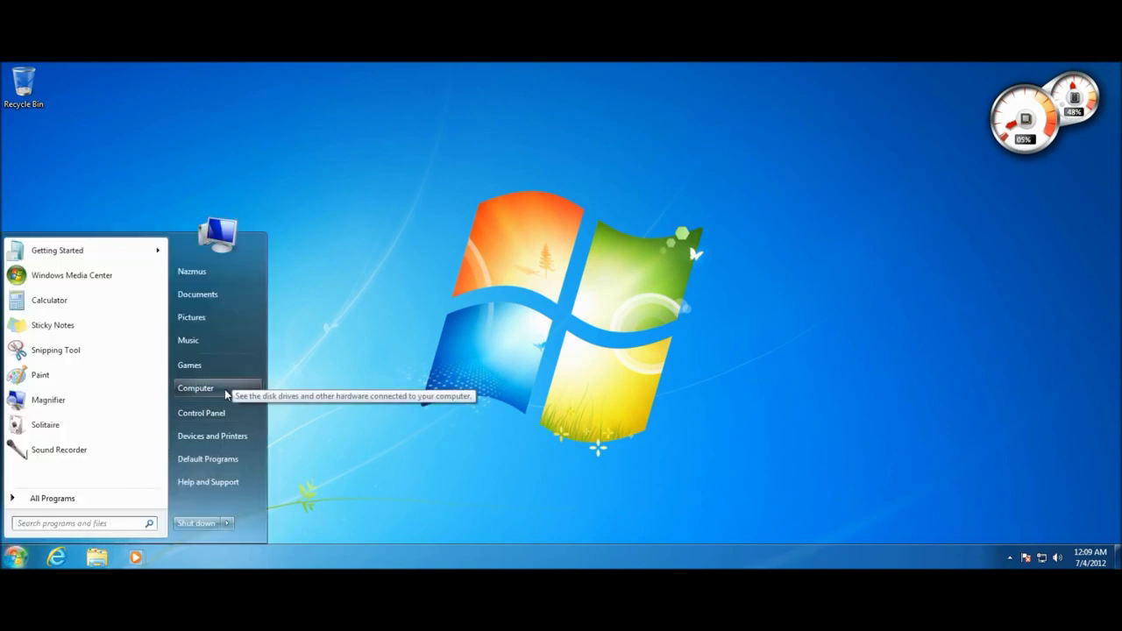
click(337, 378)
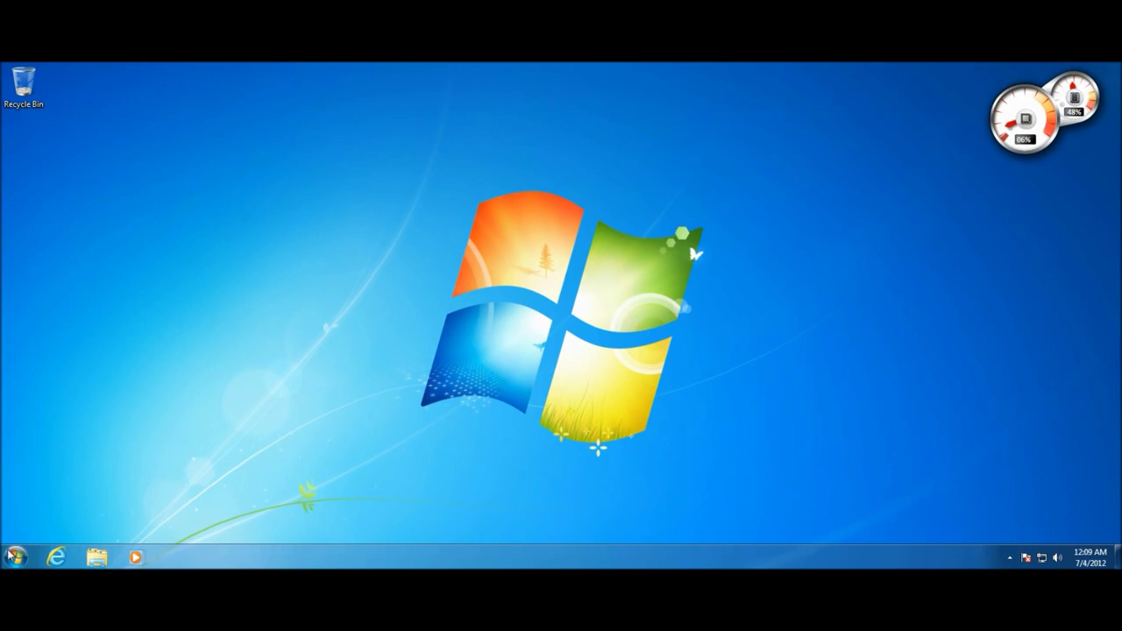
Open the WIN_7_HOMEPREMIUM DVD Drive (D:) from Computer to show its files
click(94, 559)
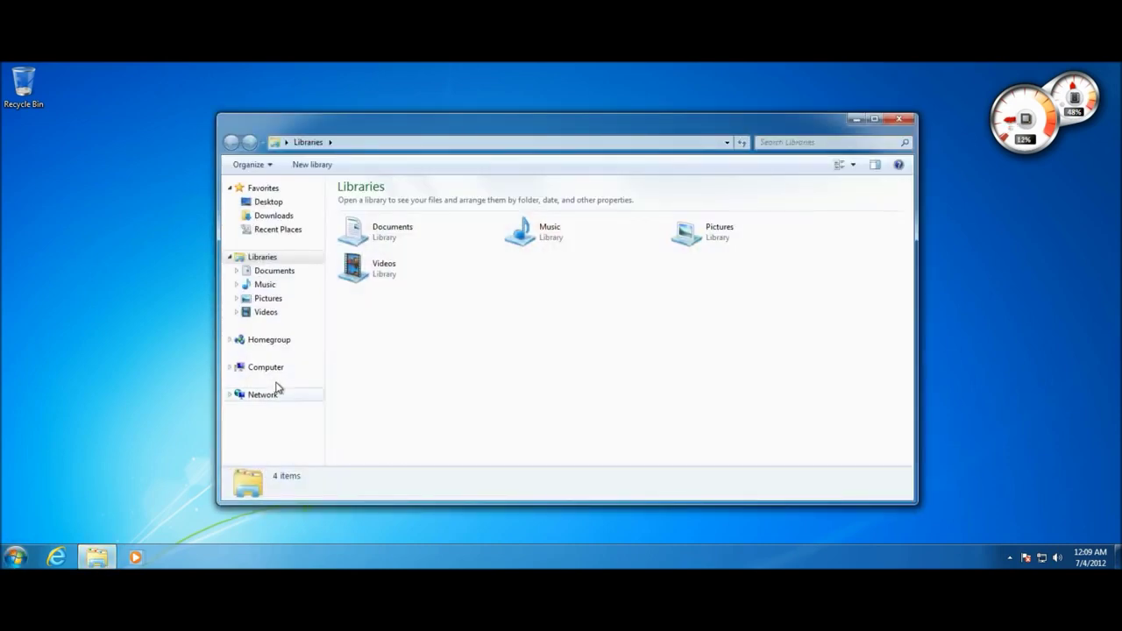
click(273, 375)
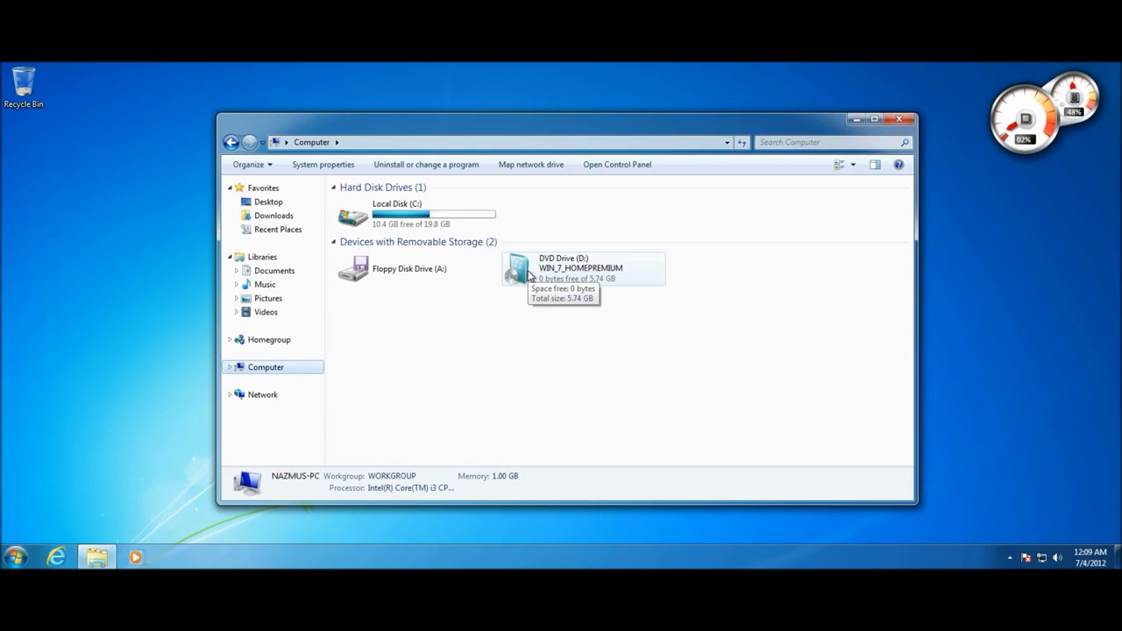
click(531, 275)
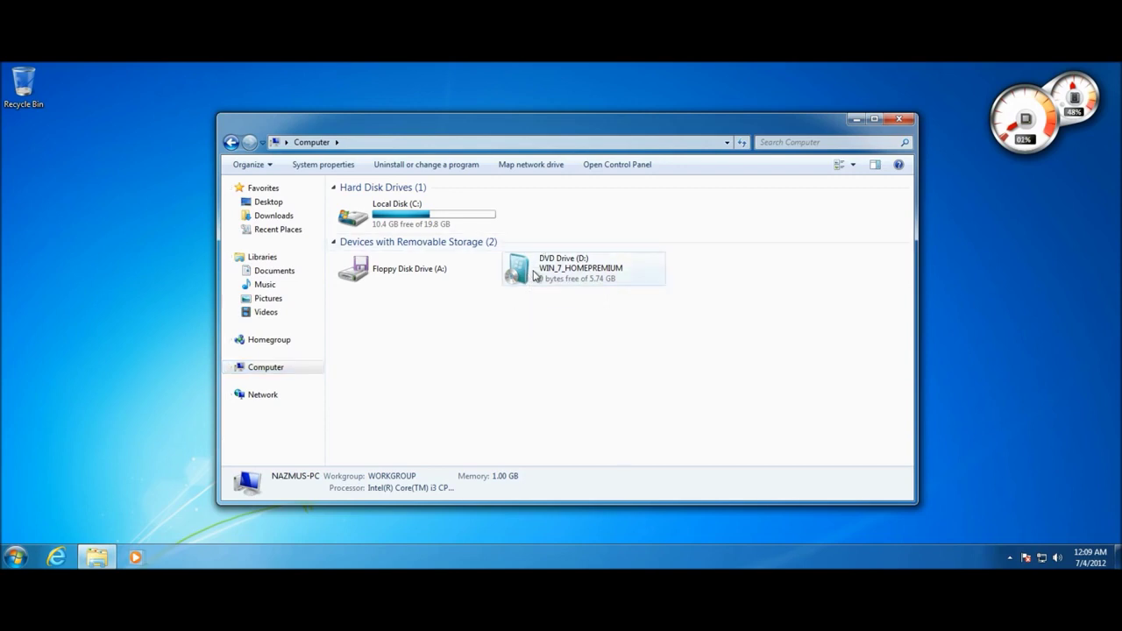
right_click(535, 275)
click(558, 282)
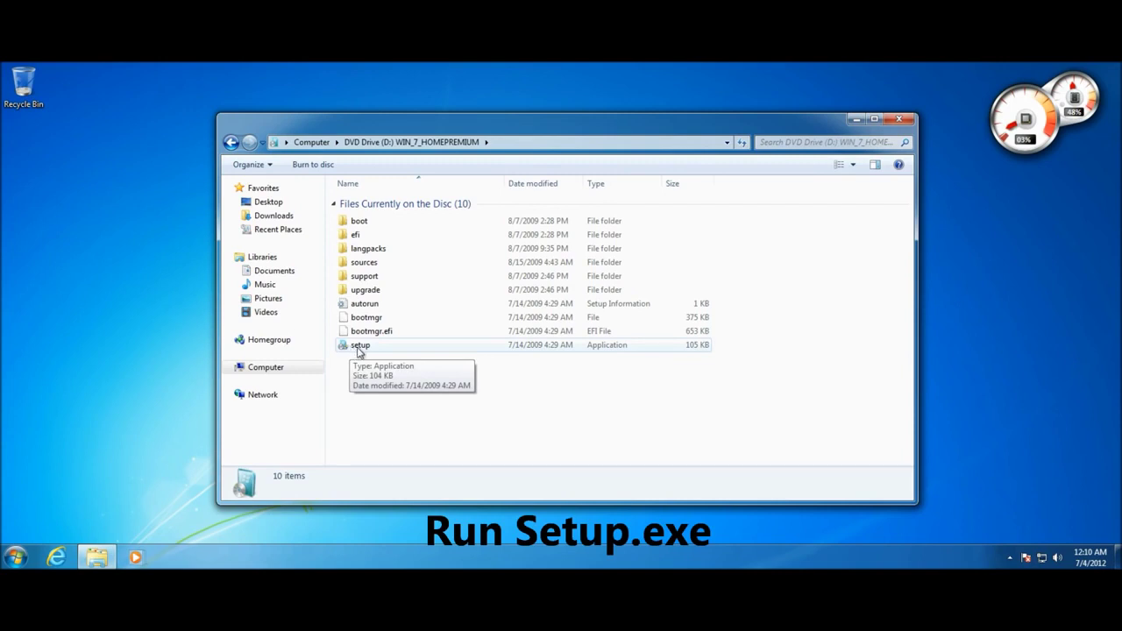
Run setup from the DVD, approve the permission prompt, and close Explorer
double_click(369, 349)
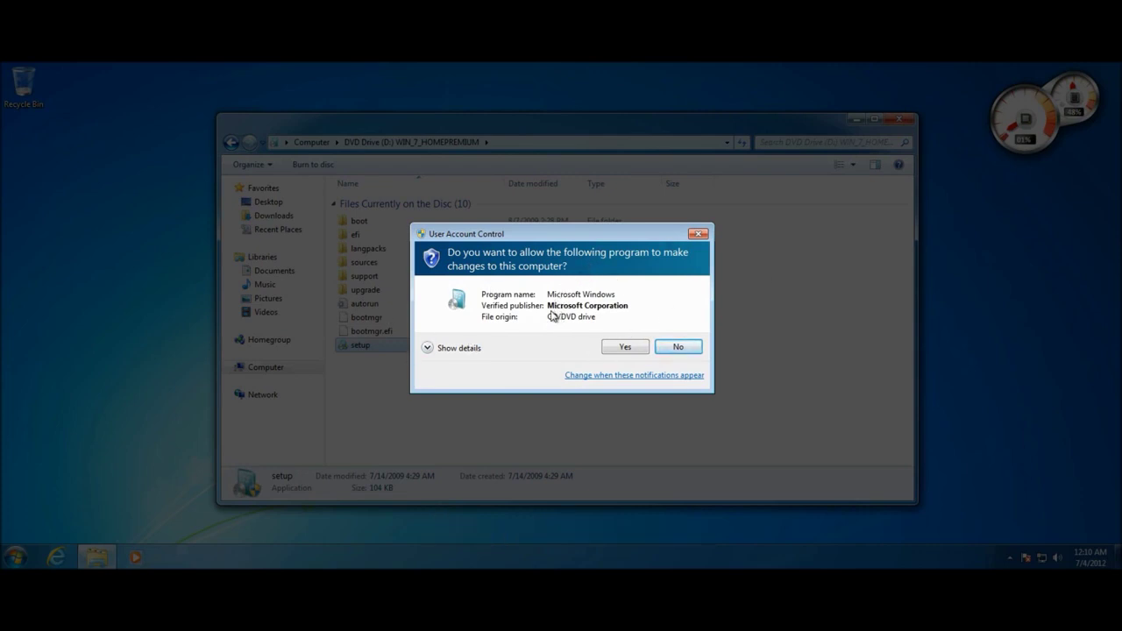
click(621, 349)
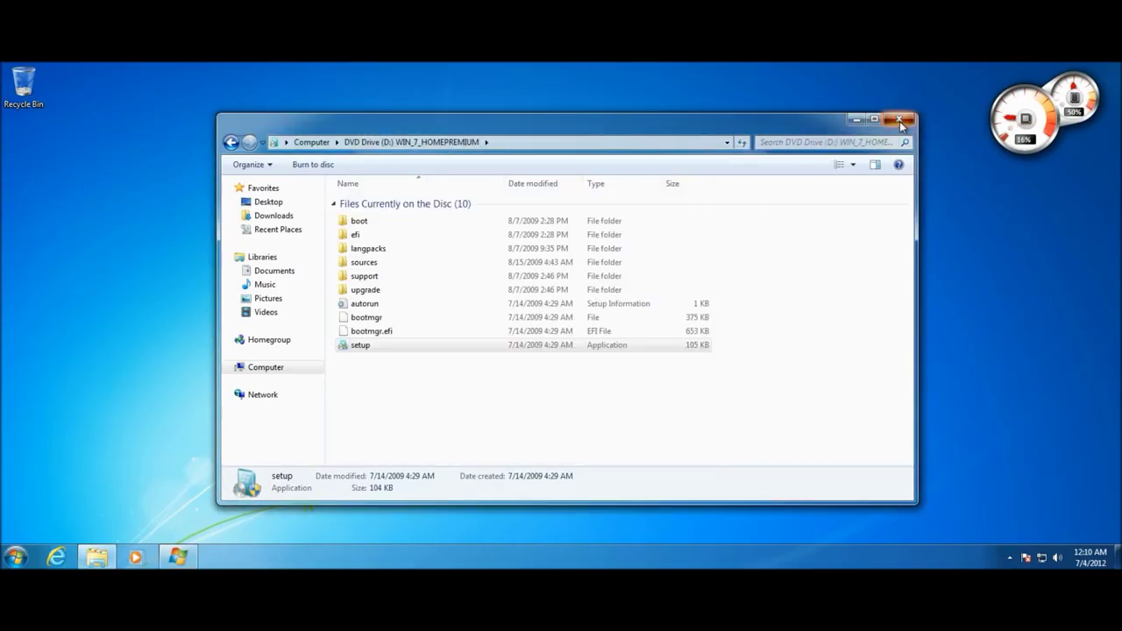
click(900, 120)
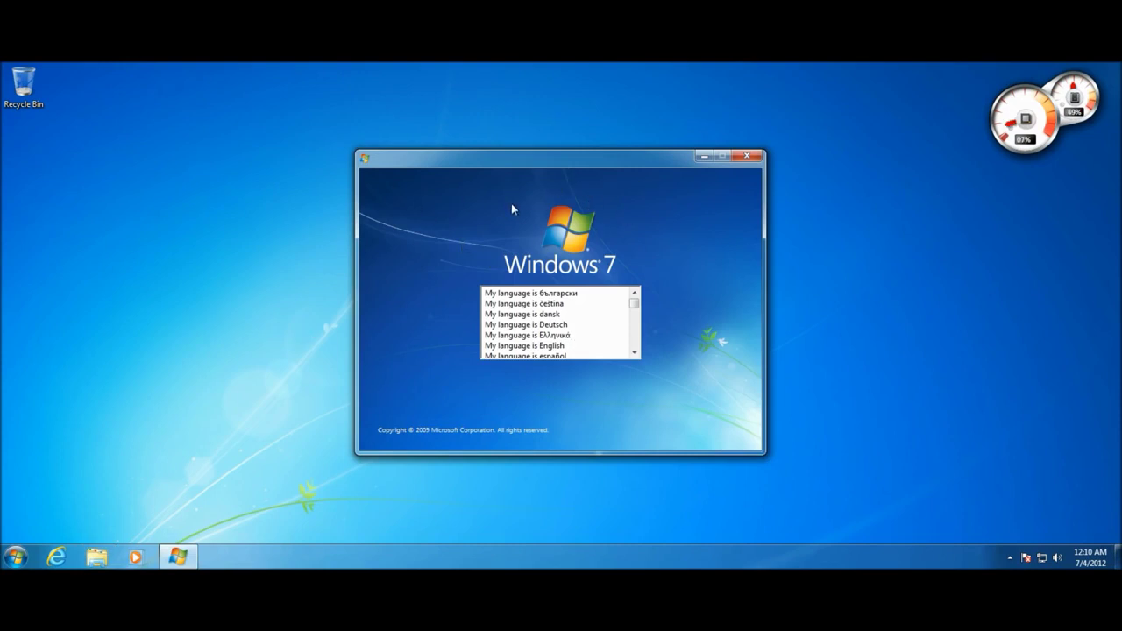
Pick English as the setup language, accept the regional settings, and choose Install now
click(533, 347)
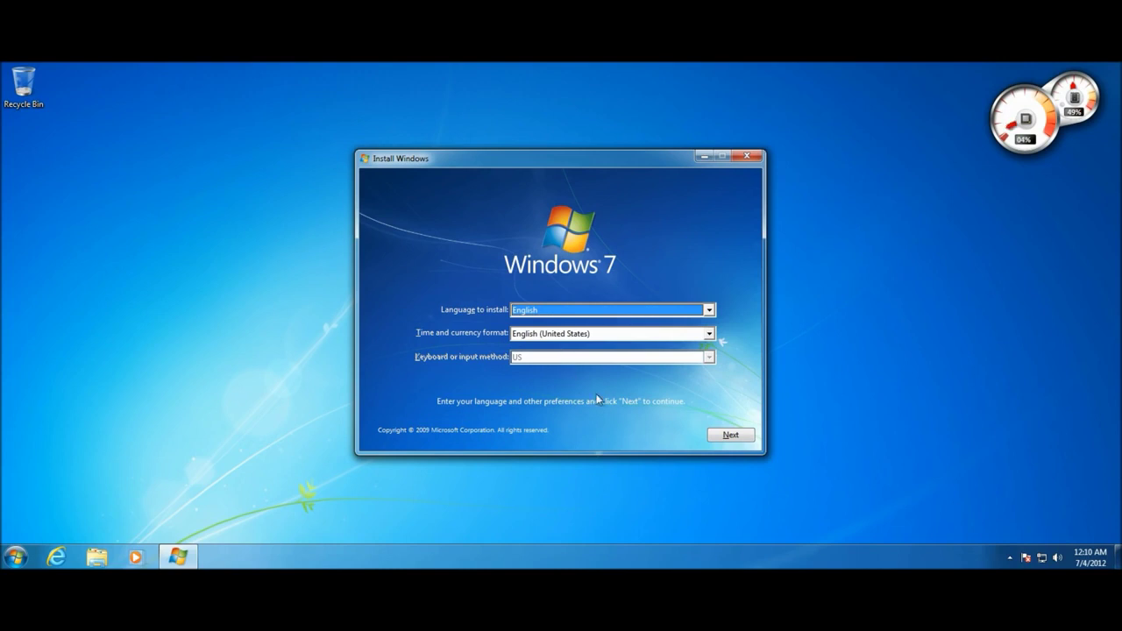
click(737, 436)
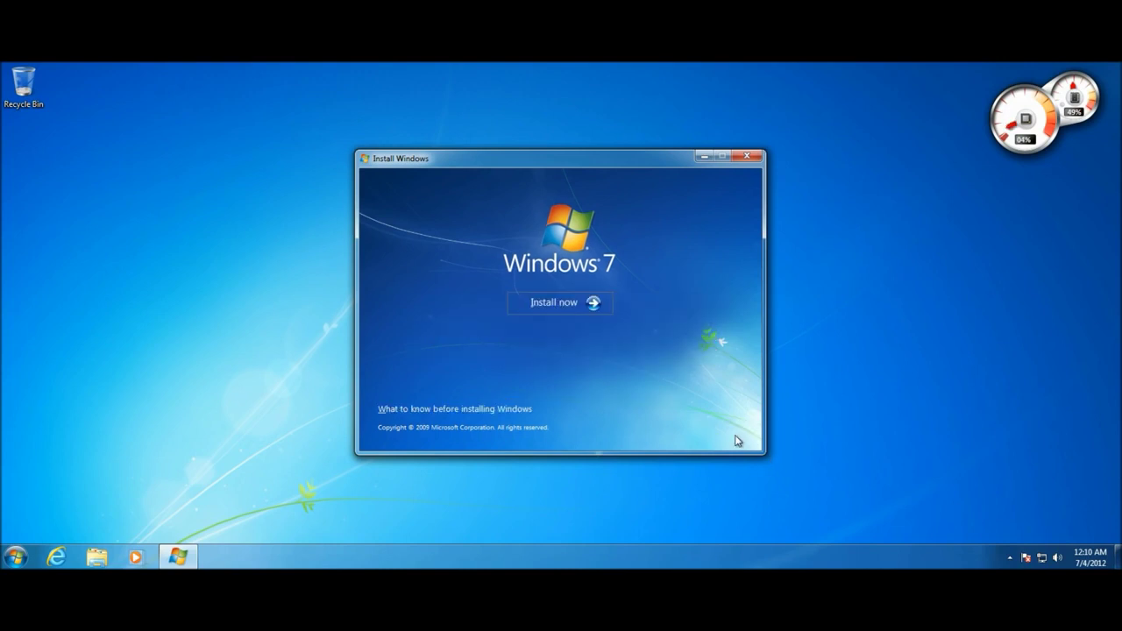
click(552, 305)
click(570, 304)
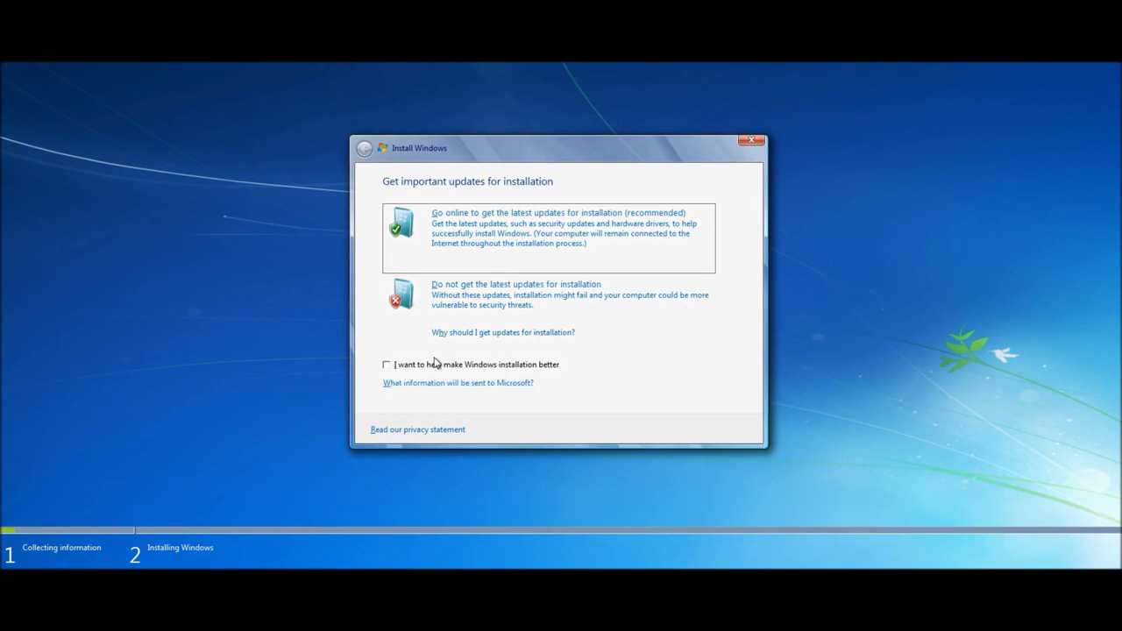
Opt in to improving Windows installation and go online for the latest installation updates
click(387, 367)
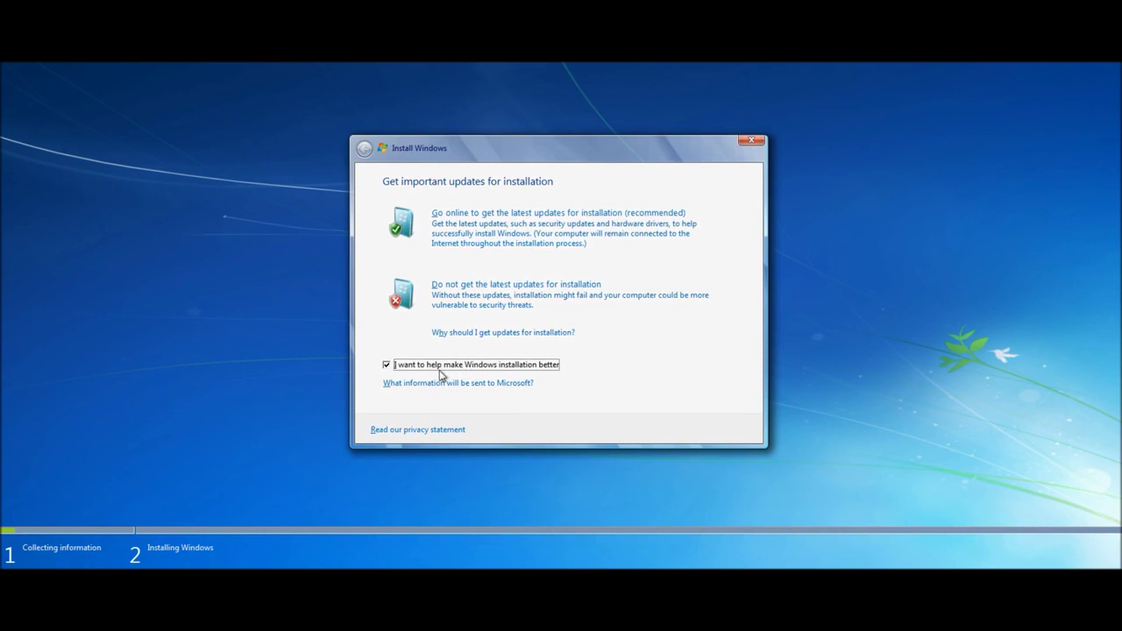
click(487, 245)
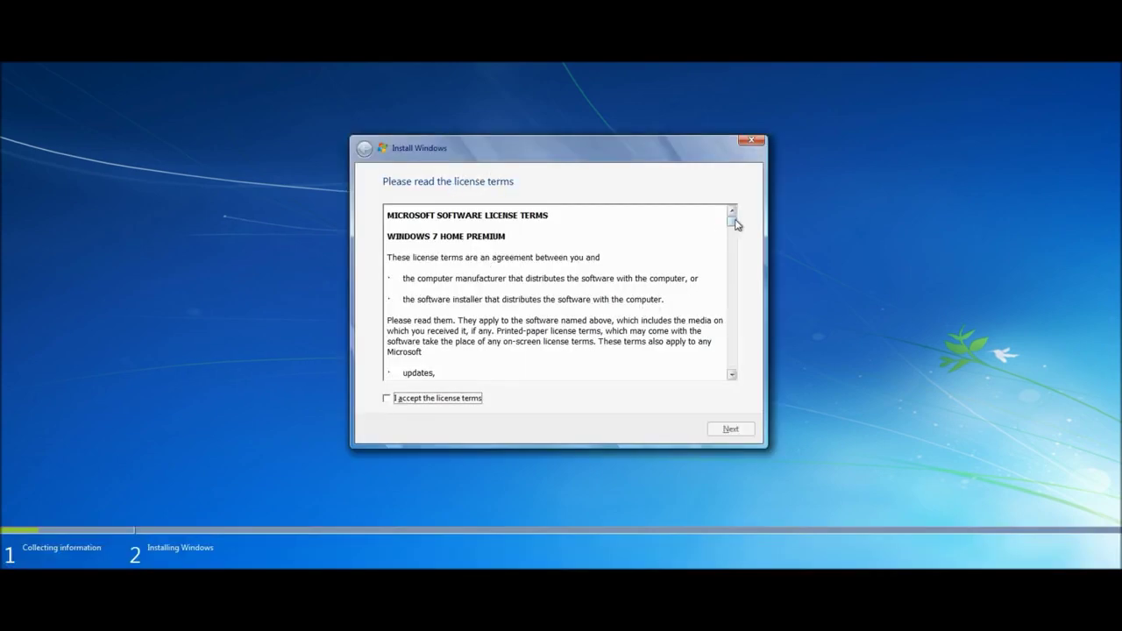
Scroll through the Windows 7 license, accept the terms, and continue
drag(734, 221, 745, 374)
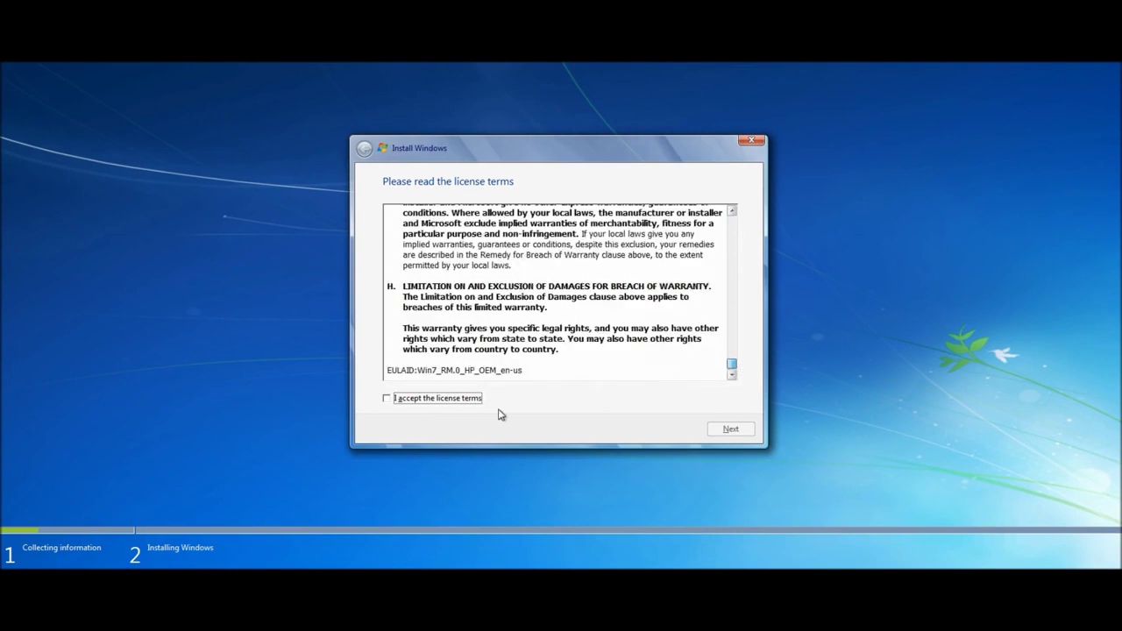
click(460, 401)
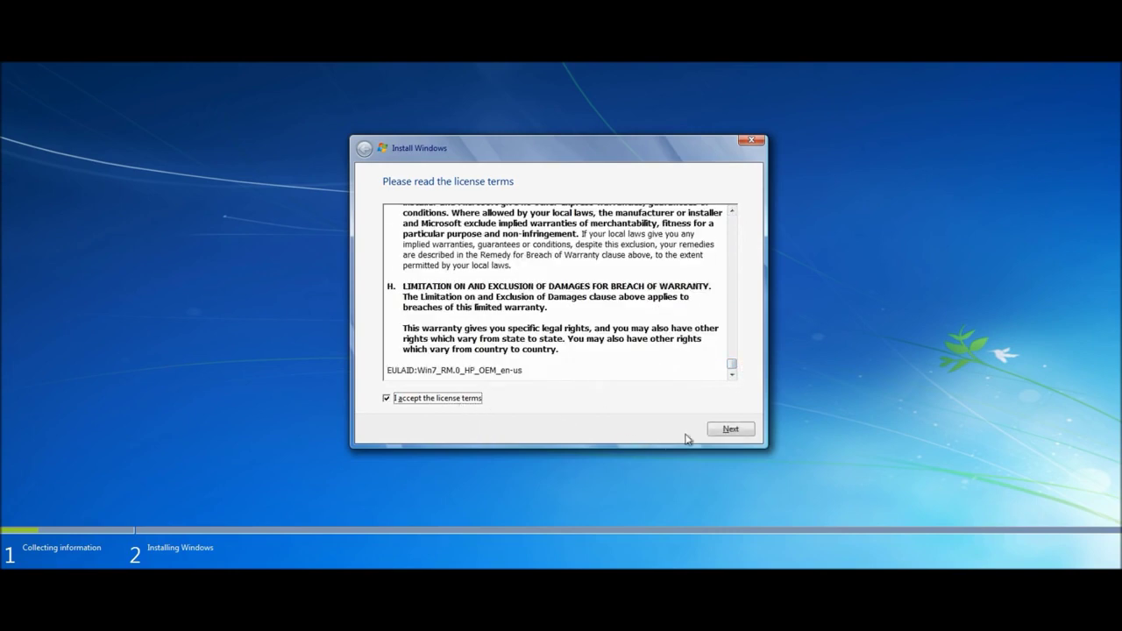
click(726, 431)
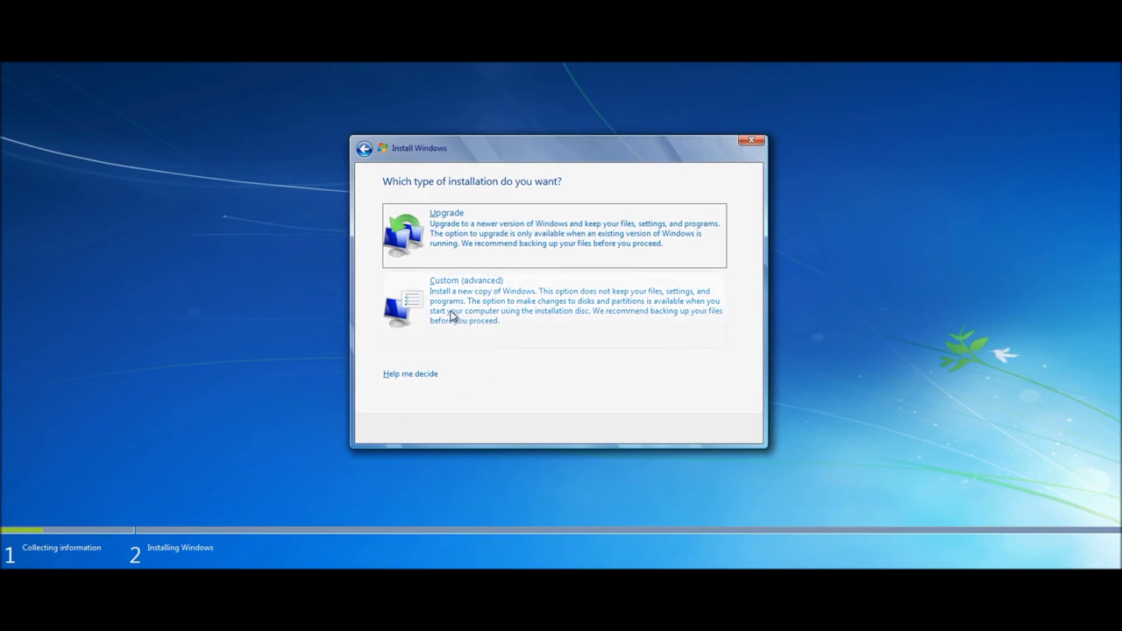
Select the Custom (advanced) installation type
click(409, 310)
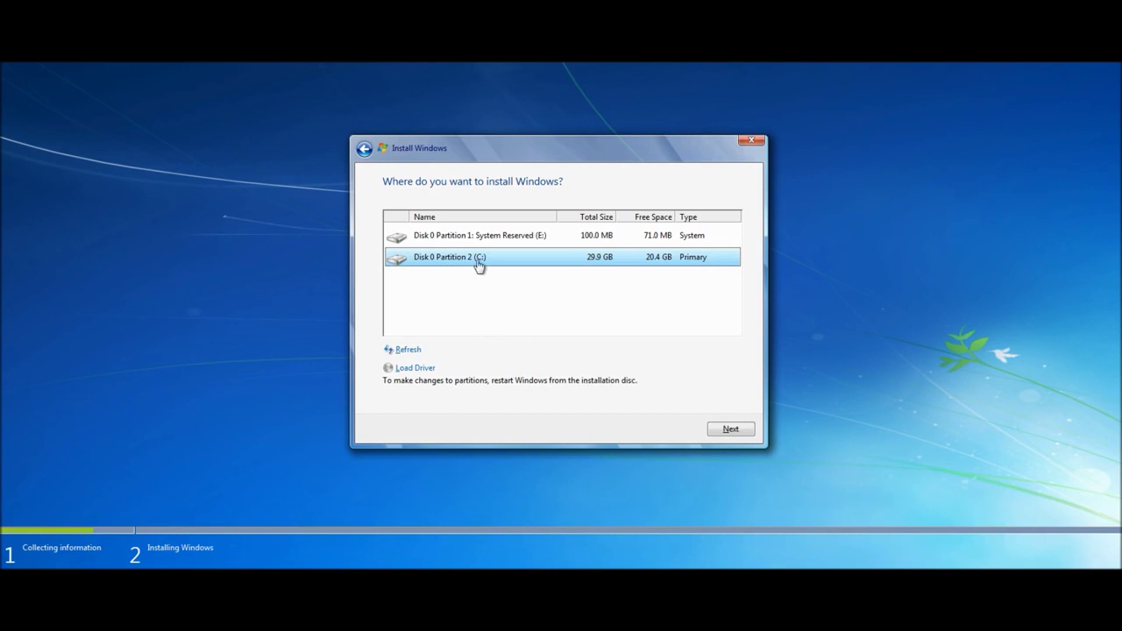
Install onto Disk 0 Partition 2 (C:) and review the Windows.old warning
click(728, 429)
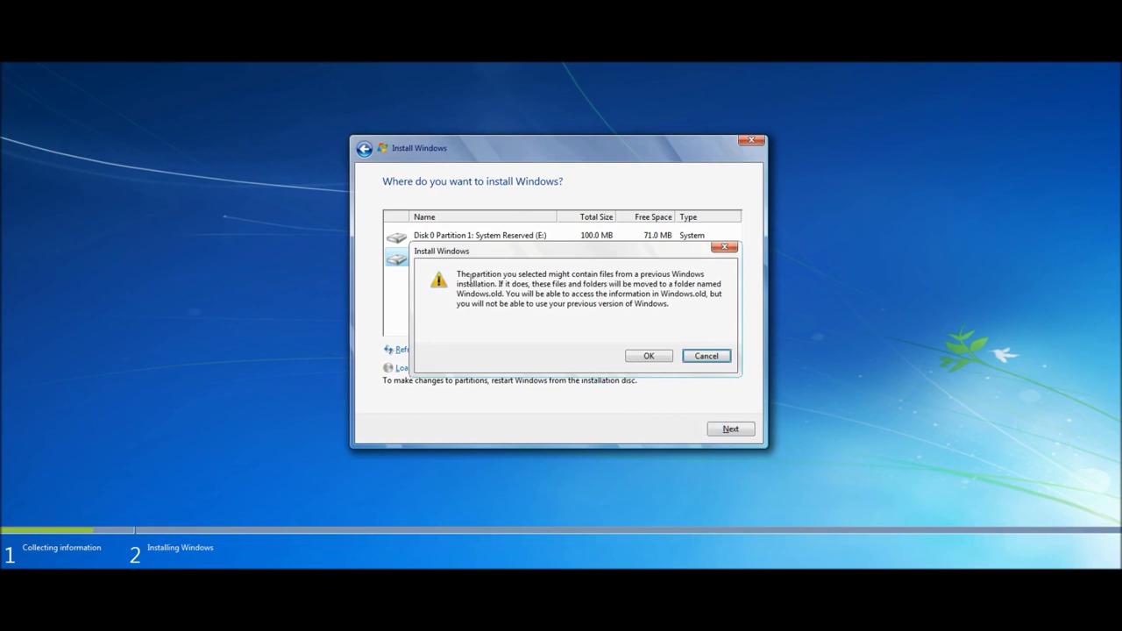
drag(458, 275, 535, 312)
click(536, 314)
Acknowledge the Windows.old warning so file copying begins, then wait for installation
click(648, 357)
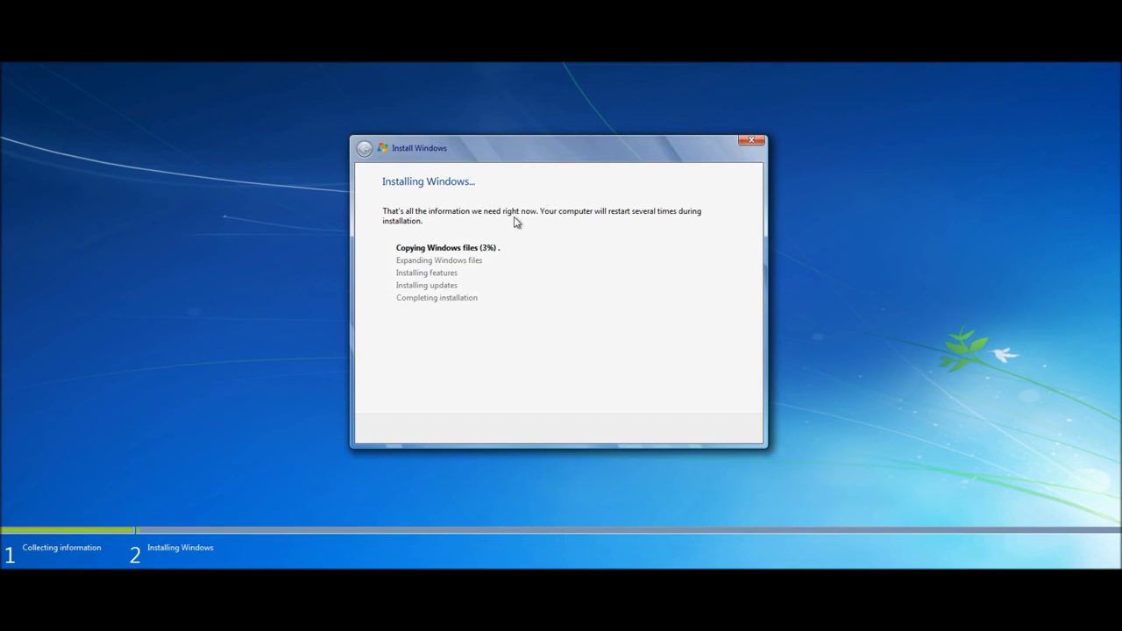
key(super)
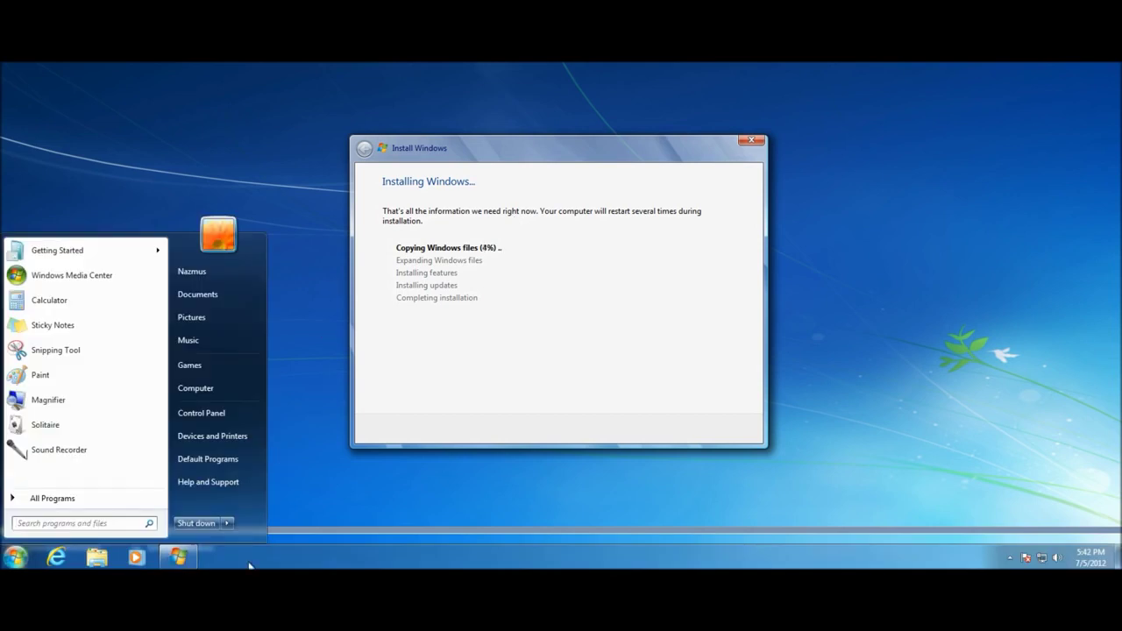
key(super)
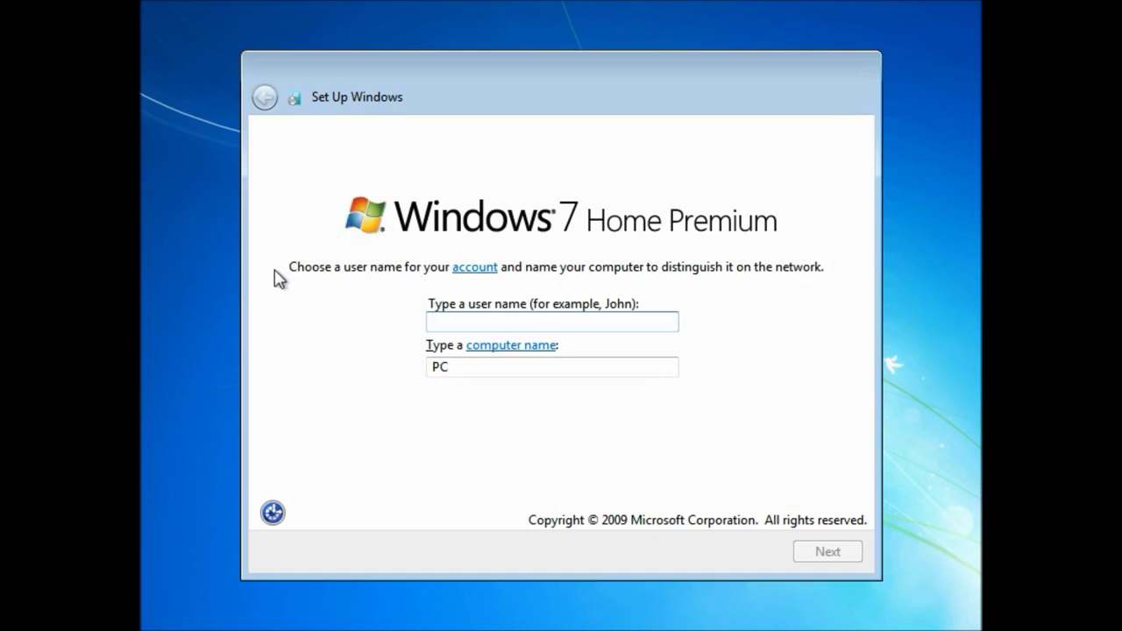
Enter the user name, then the 12-character password twice and a password hint
text(Nazmus)
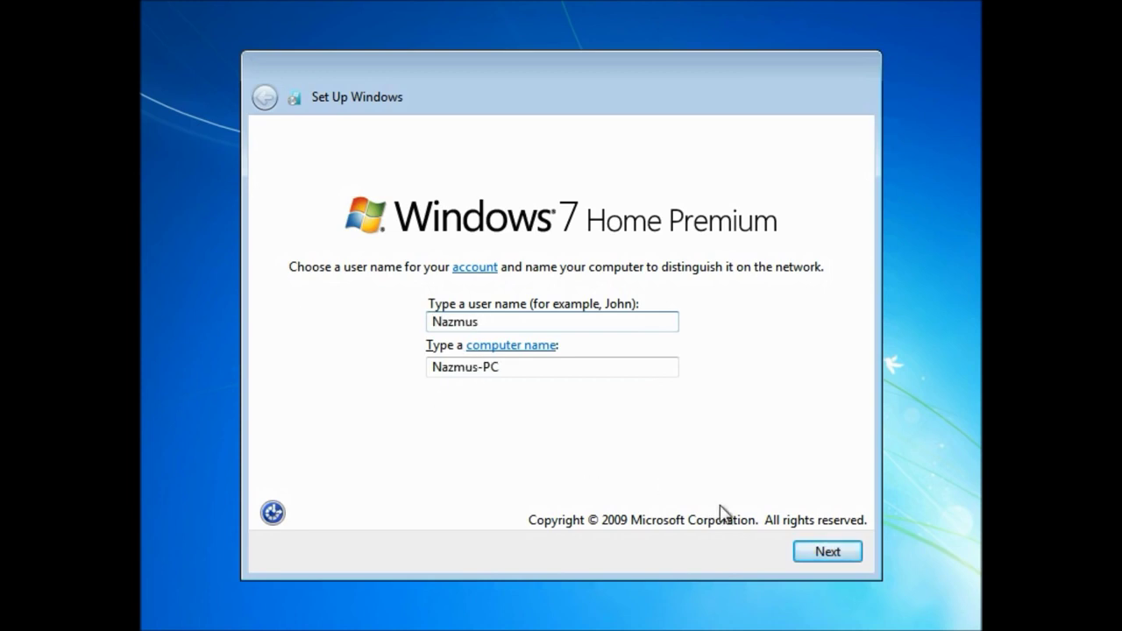
click(814, 562)
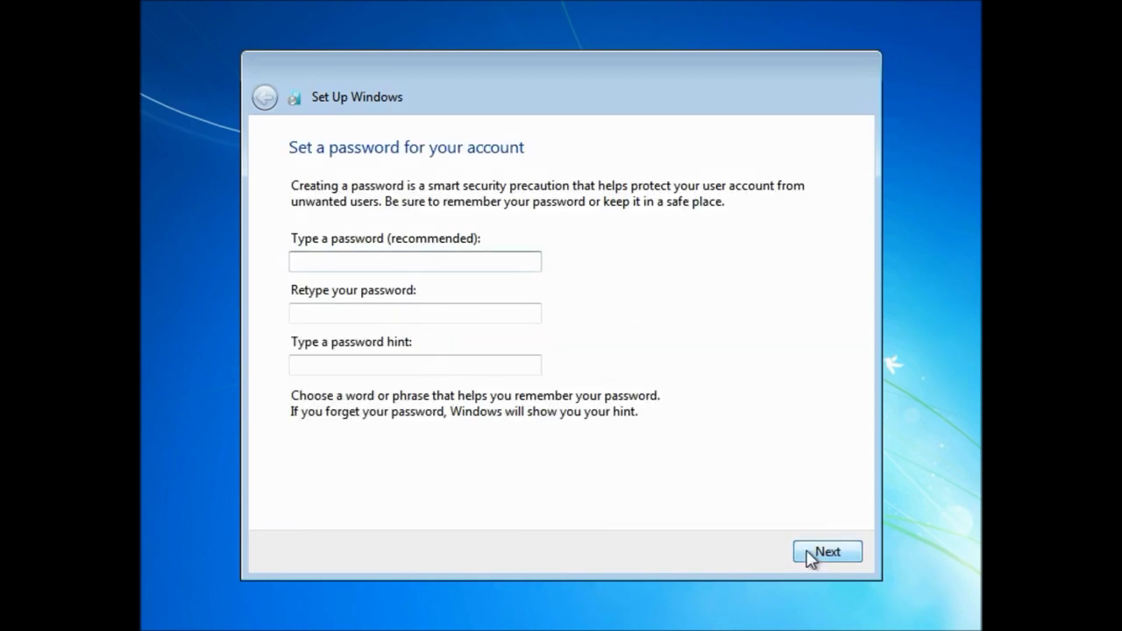
text(1234567)
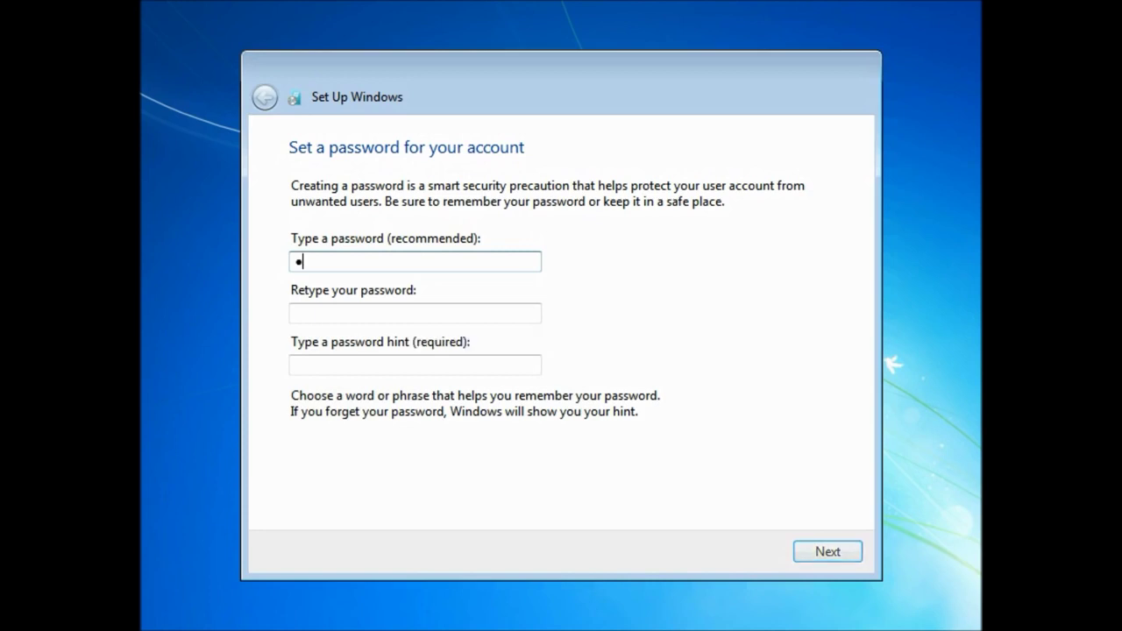
text(89012)
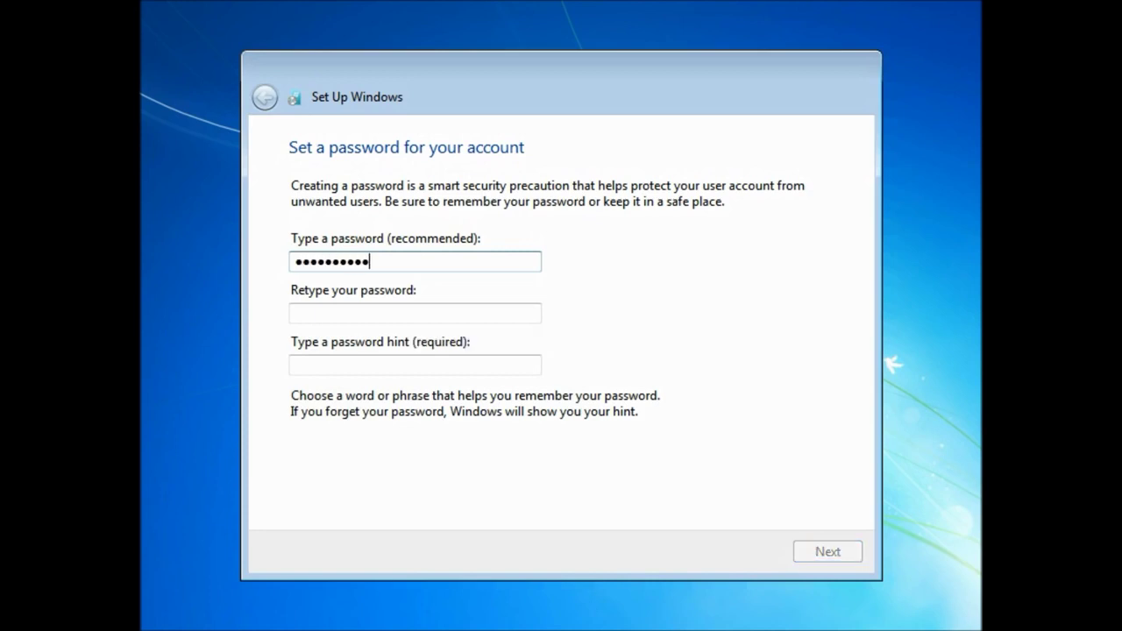
key(Tab)
text(12345678901)
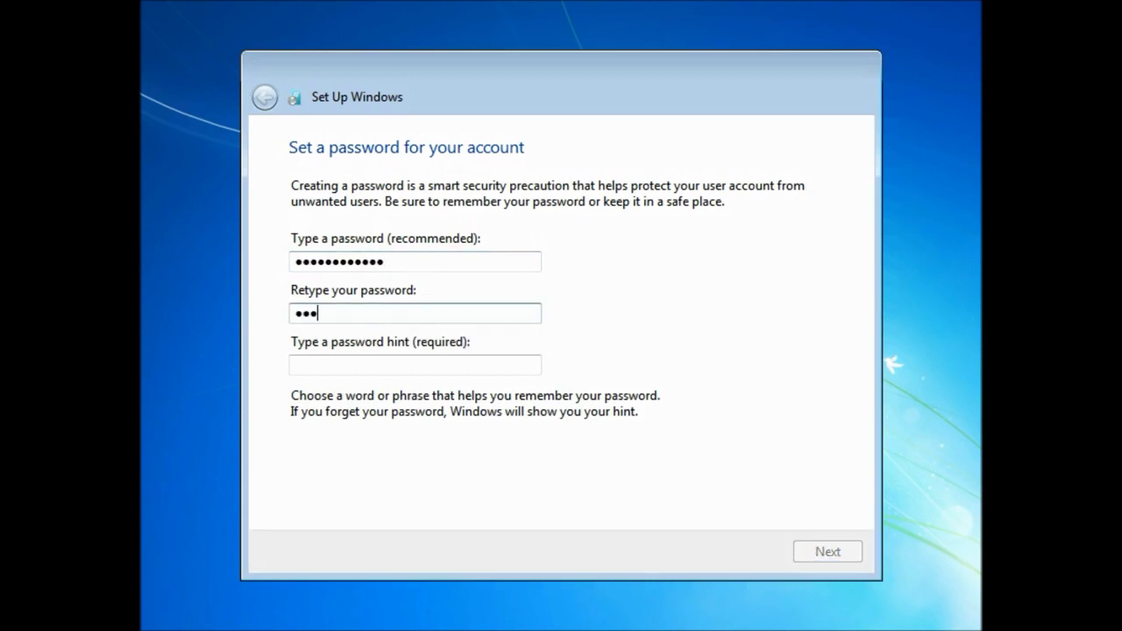
text(2)
key(Tab)
text(Universal)
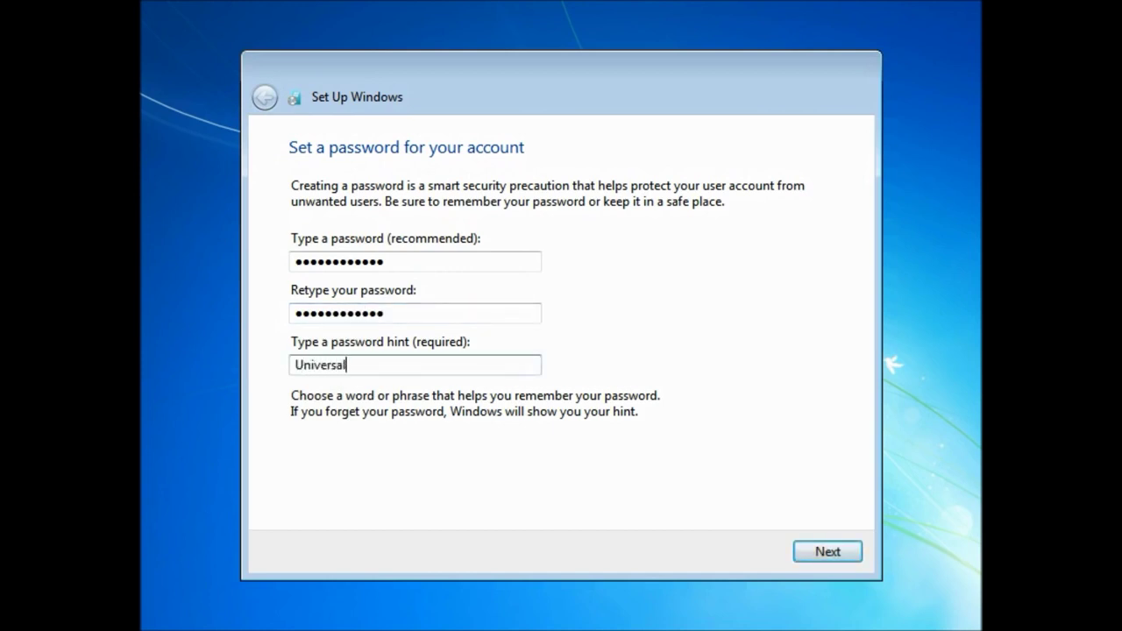
Use recommended protection settings and set the time zone to (UTC-06:00) Central Time (US & Canada)
click(820, 550)
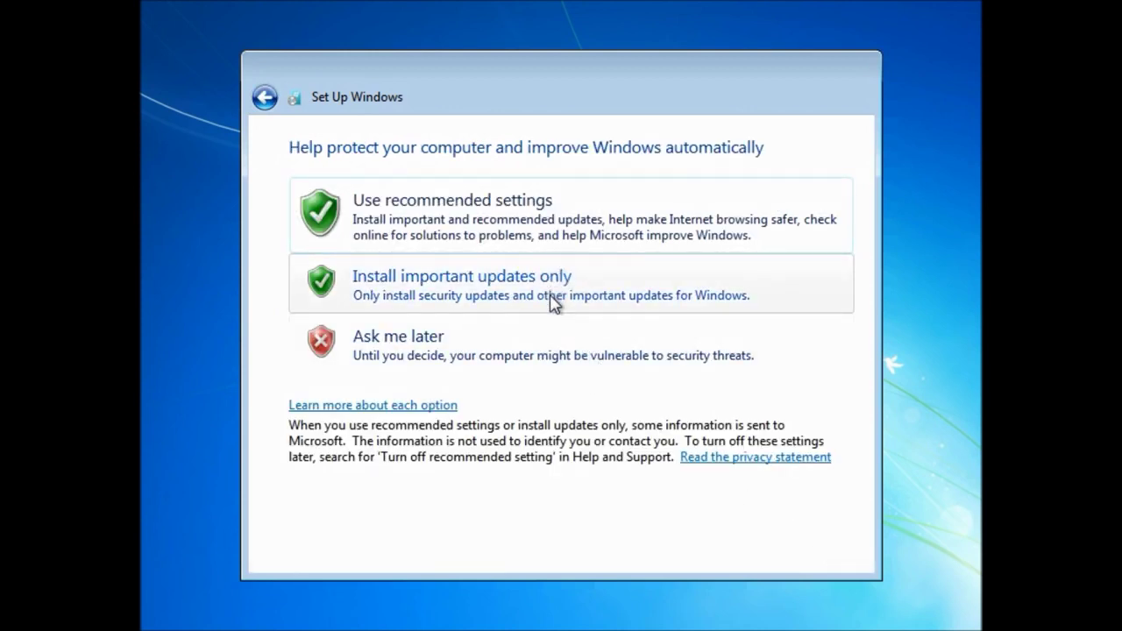
click(515, 231)
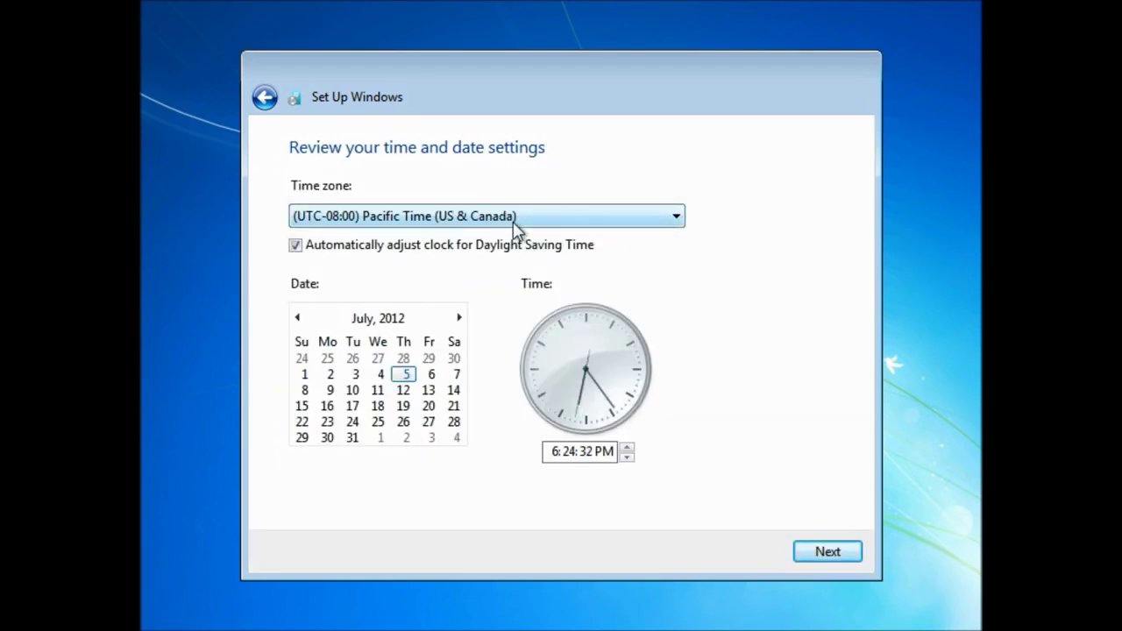
scroll(514, 224, up, 1)
click(514, 223)
scroll(514, 226, up, 1)
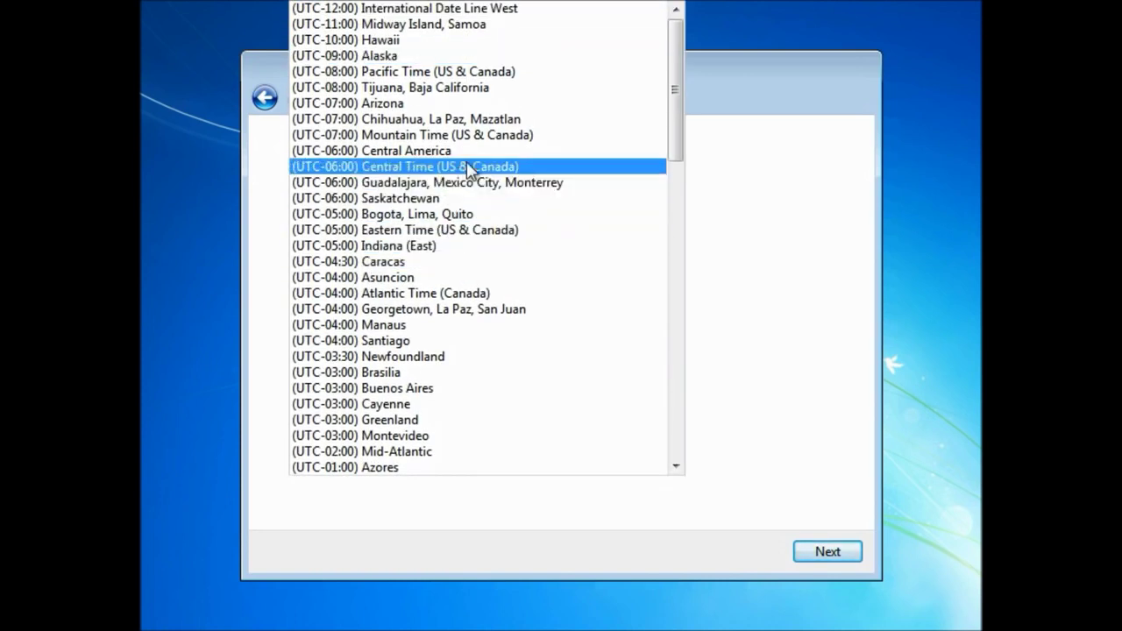
click(468, 167)
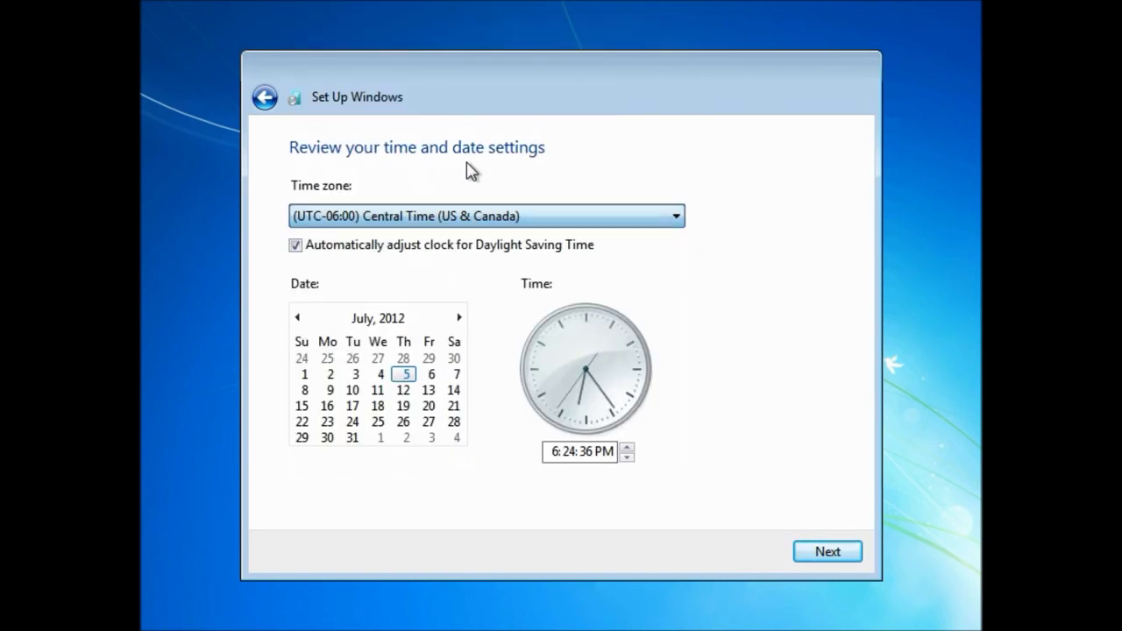
click(829, 552)
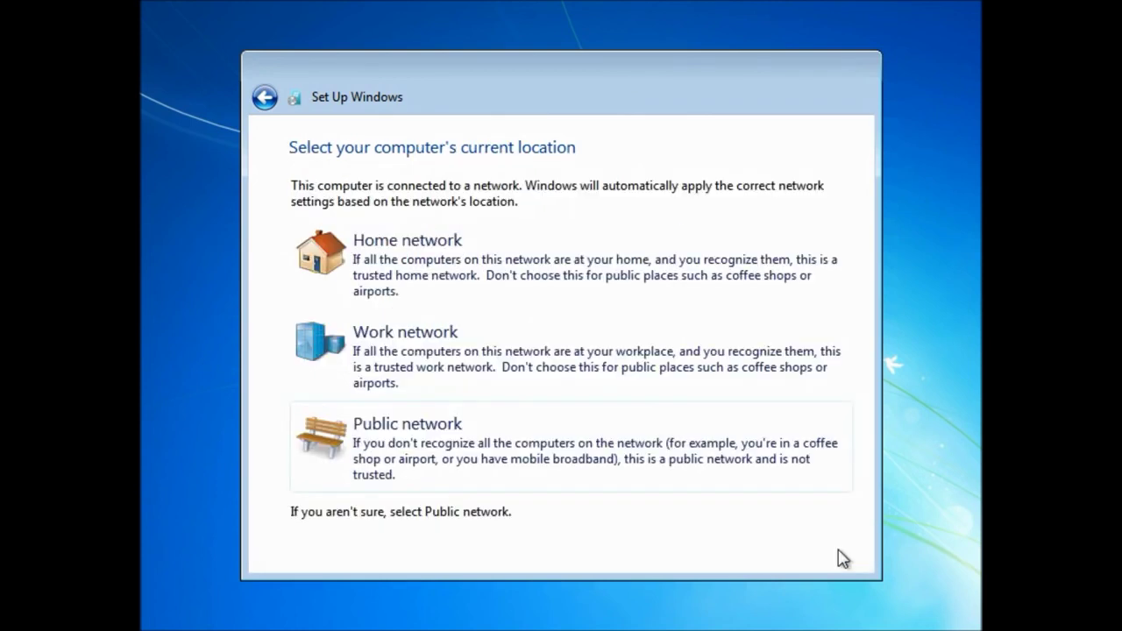
Choose Home network as the network location and let setup finish to the desktop
click(448, 275)
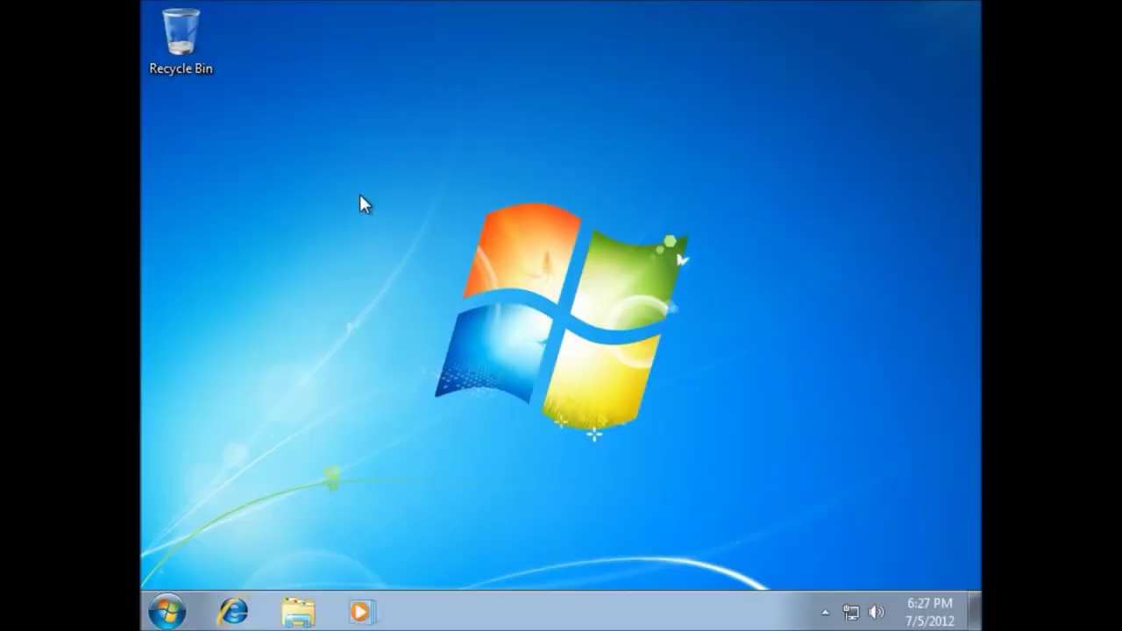
Dismiss the desktop context menu and Start menu, leaving only the Recycle Bin on the desktop
drag(363, 165, 724, 473)
right_click(525, 513)
click(483, 514)
click(166, 611)
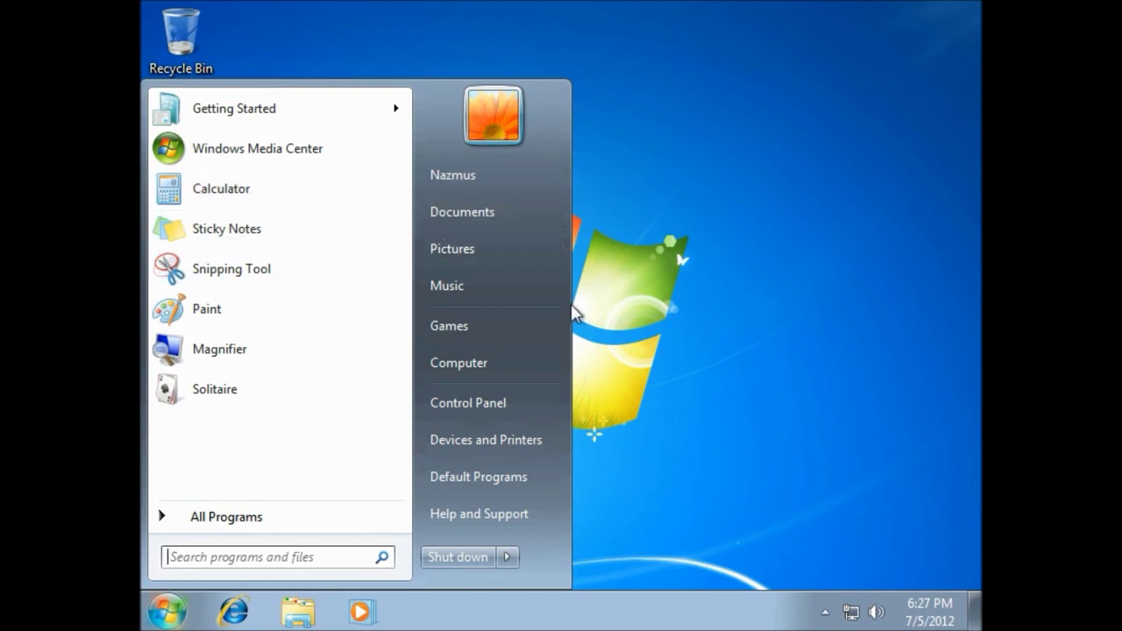
click(776, 187)
drag(777, 188, 824, 191)
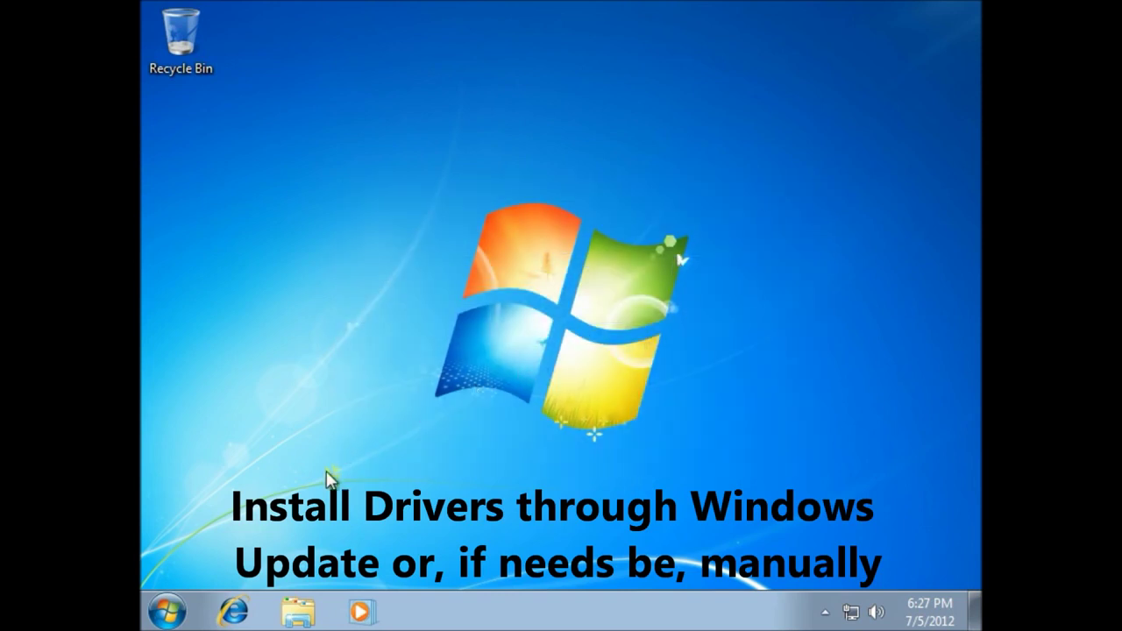
drag(338, 496, 839, 170)
Browse from Libraries to Local Disk (C:) > Windows.old and briefly check its Program Files (x86) folder
click(297, 623)
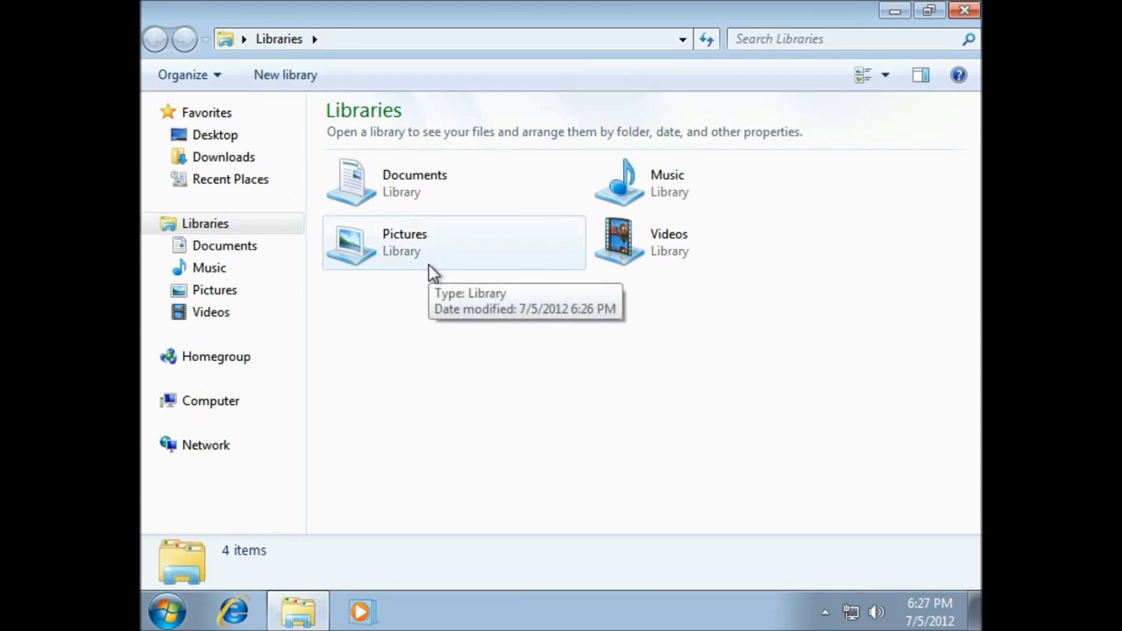
click(210, 409)
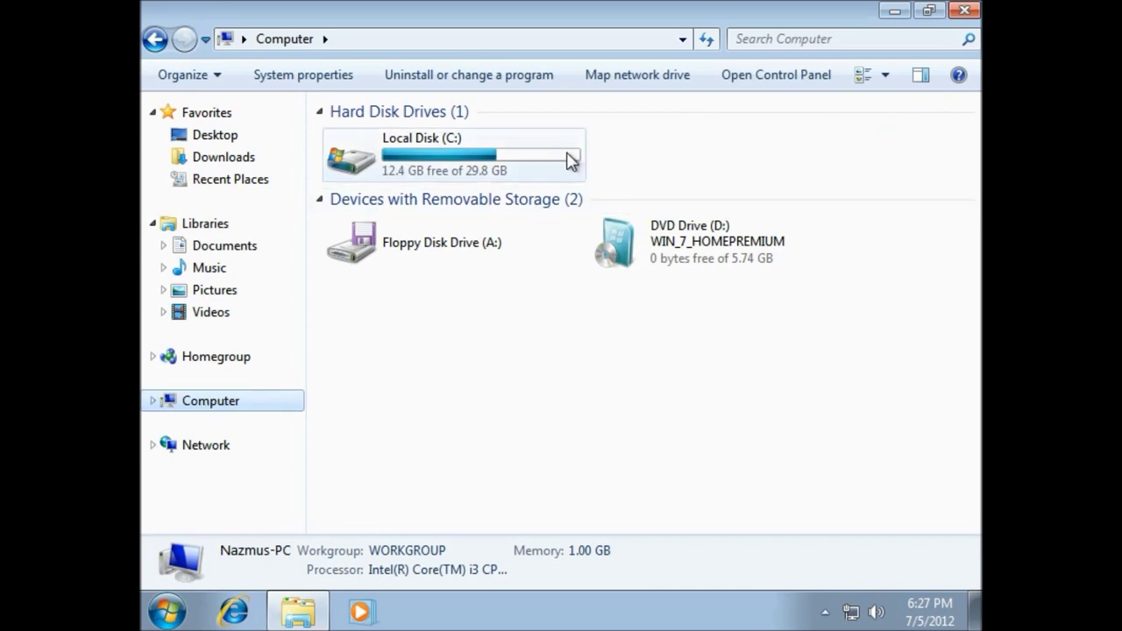
mouse_move(541, 168)
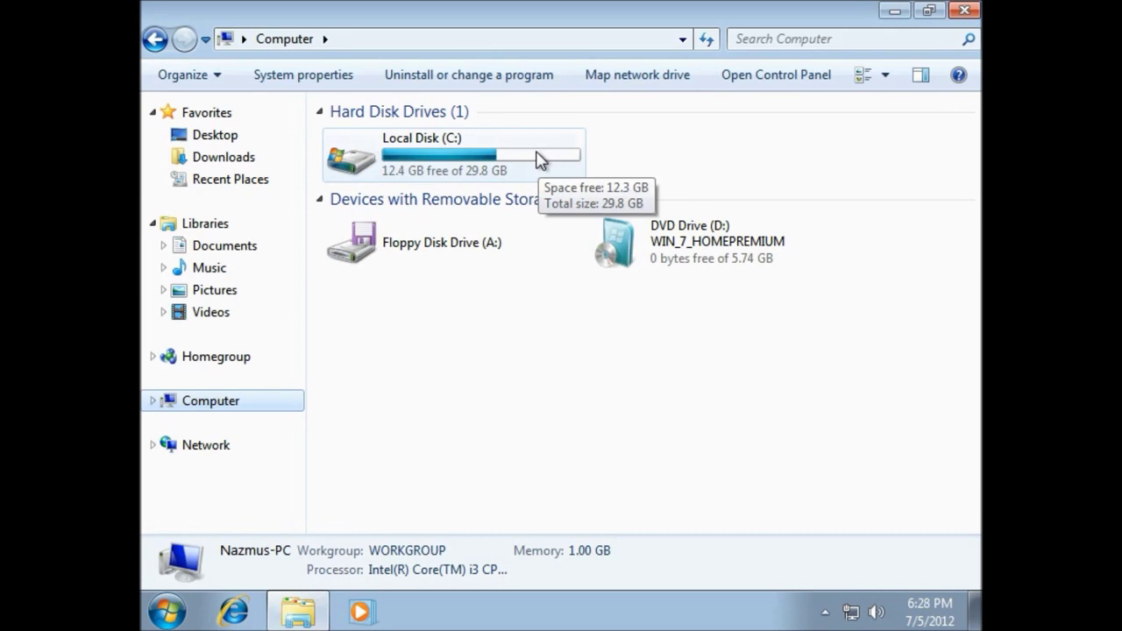
double_click(541, 158)
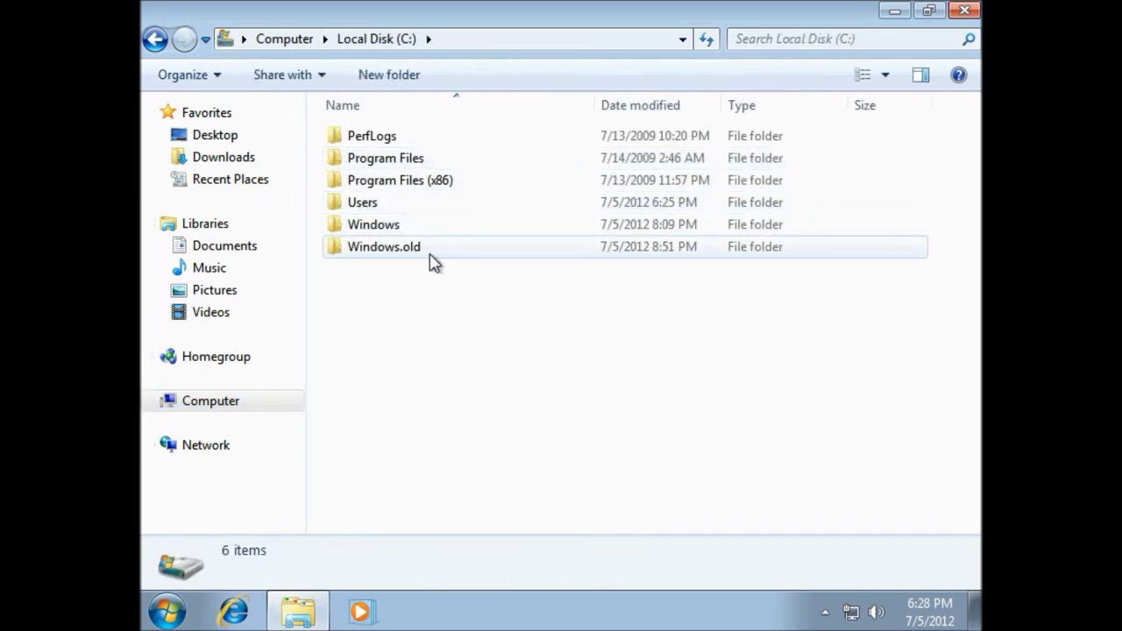
mouse_move(404, 260)
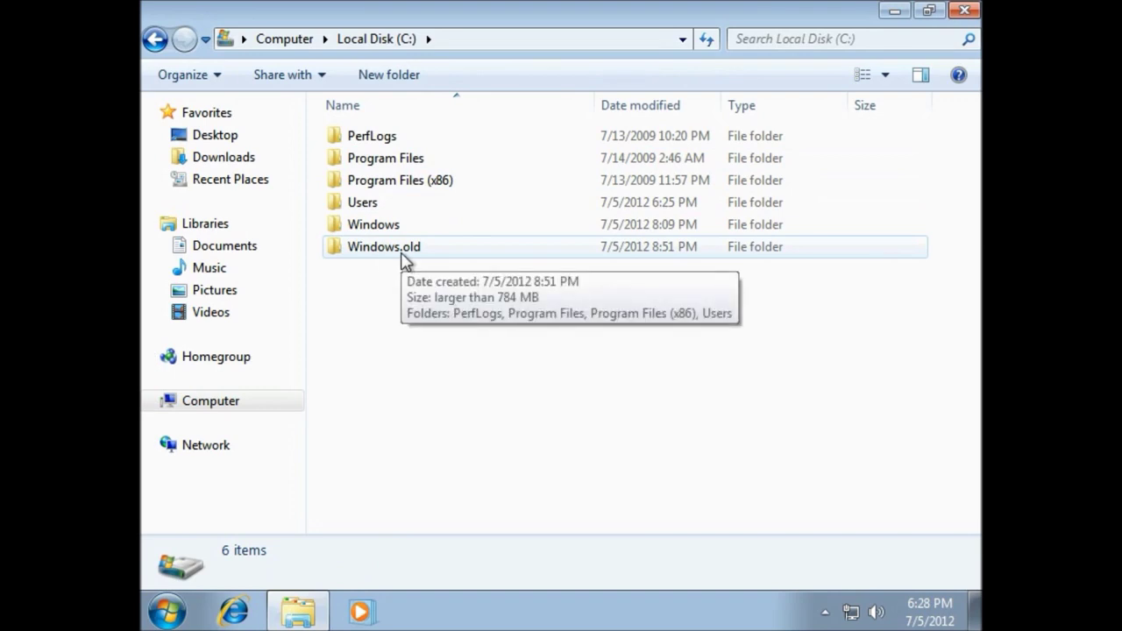
double_click(405, 249)
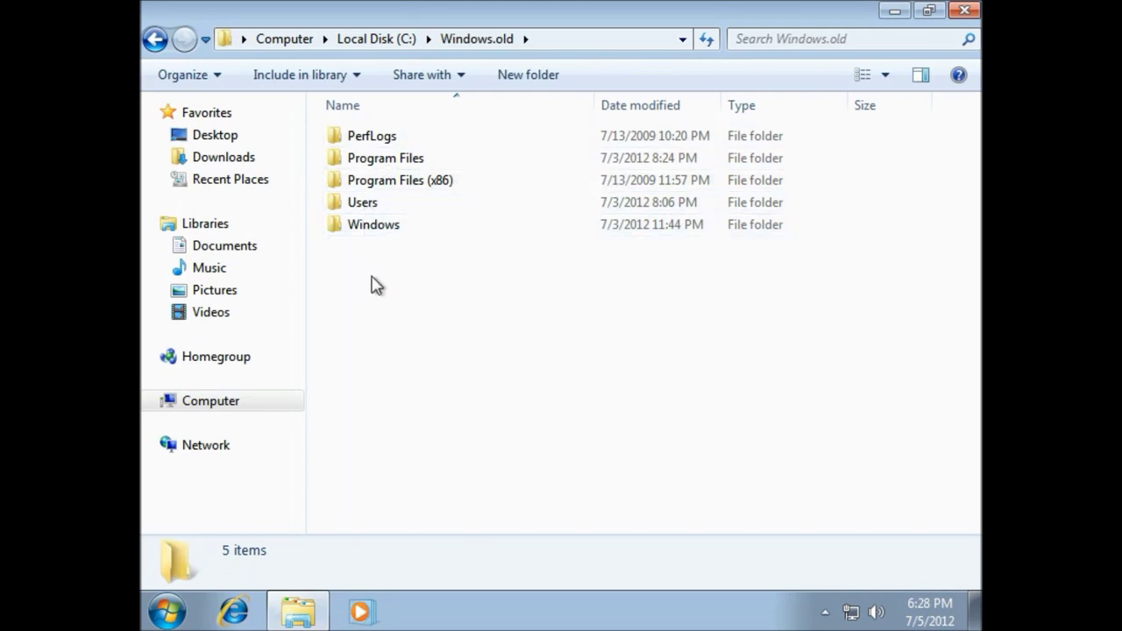
click(412, 183)
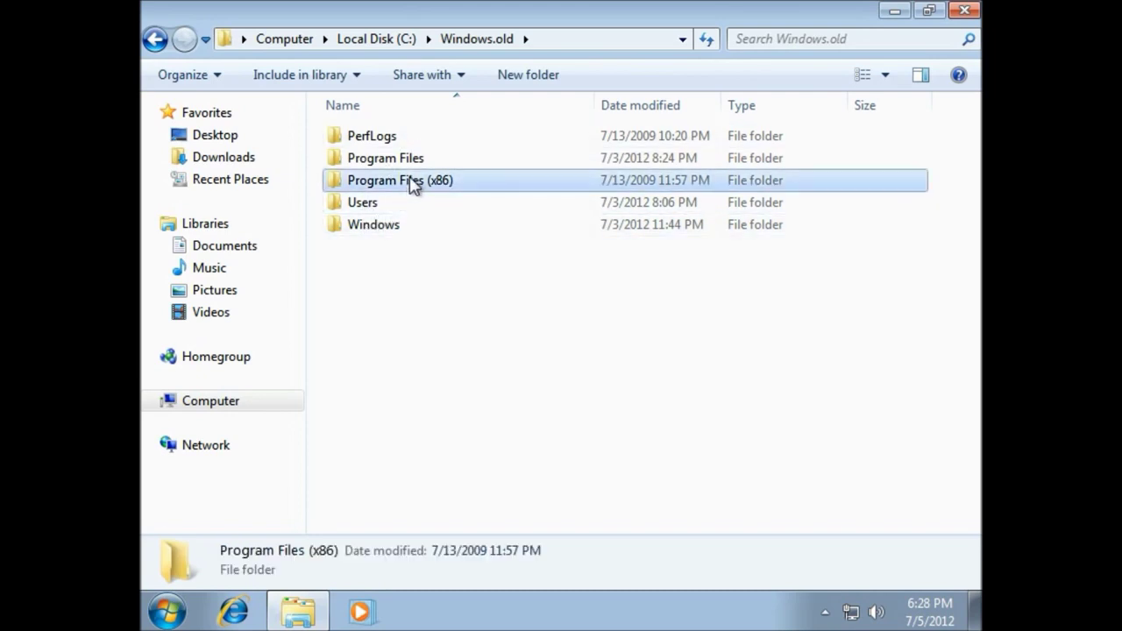
double_click(412, 182)
click(155, 39)
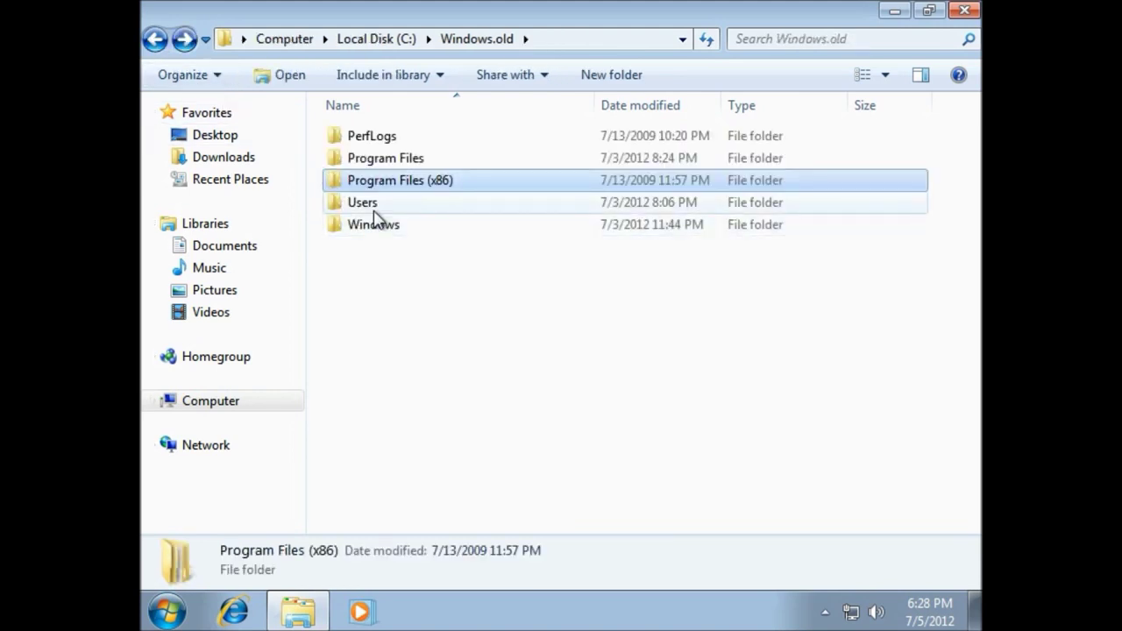
Open Windows.old > Users > old user profile > My Documents and scroll through its 50 items
mouse_move(376, 216)
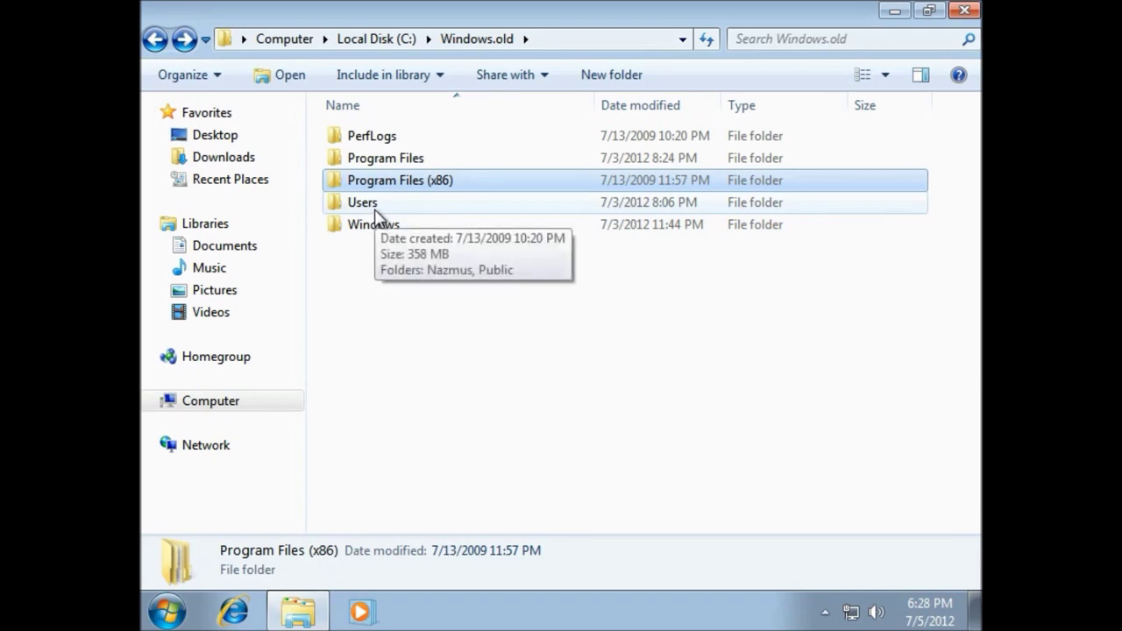
double_click(376, 212)
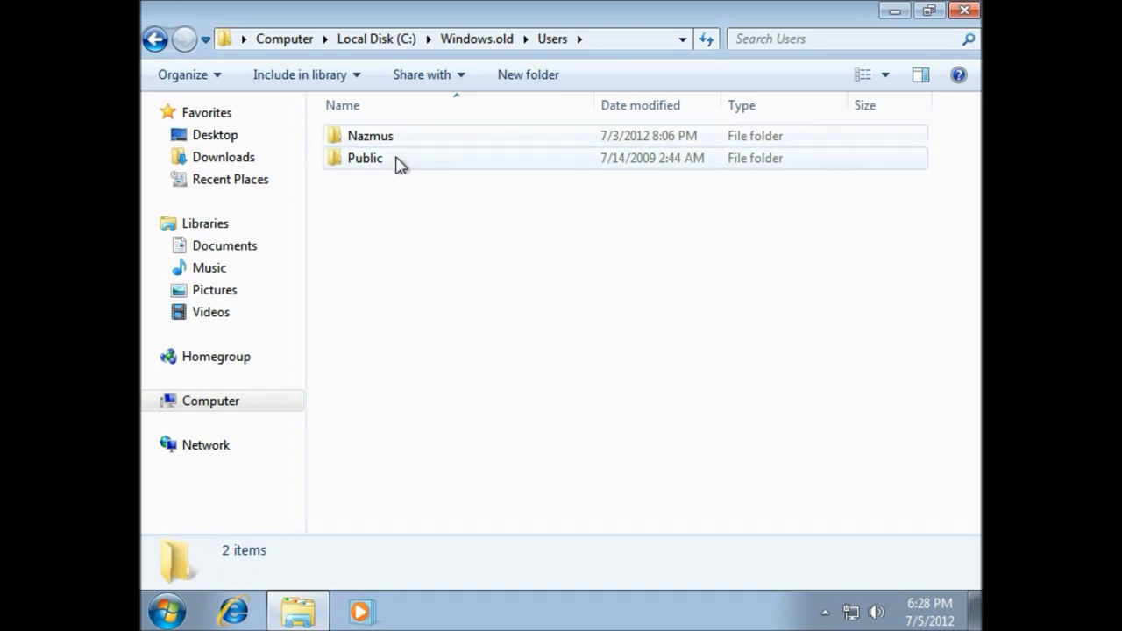
mouse_move(392, 159)
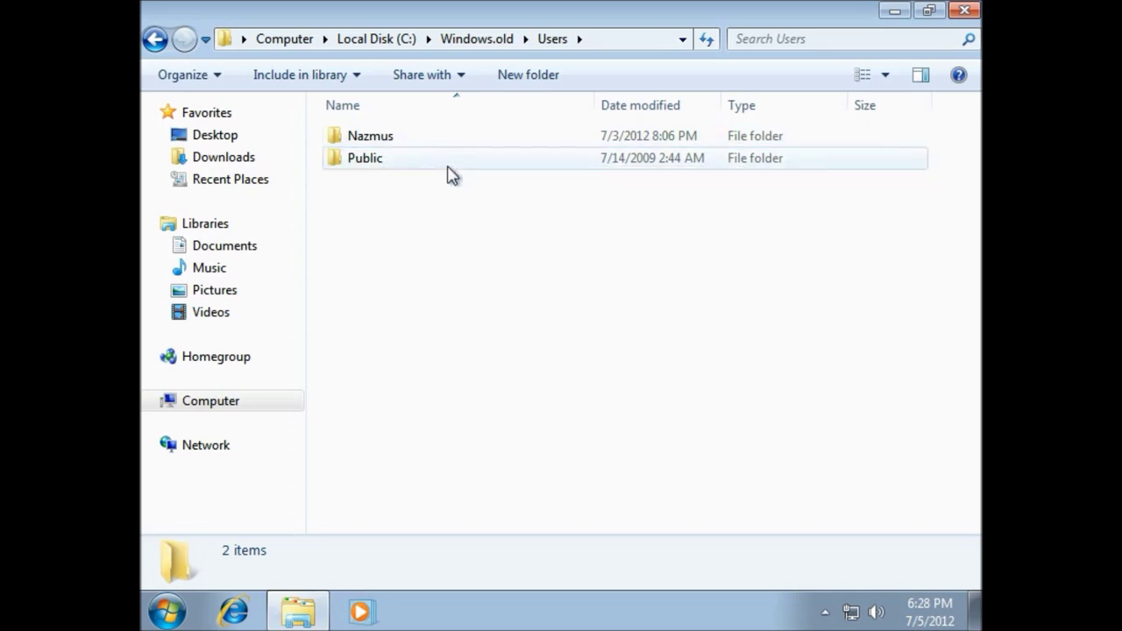
double_click(380, 145)
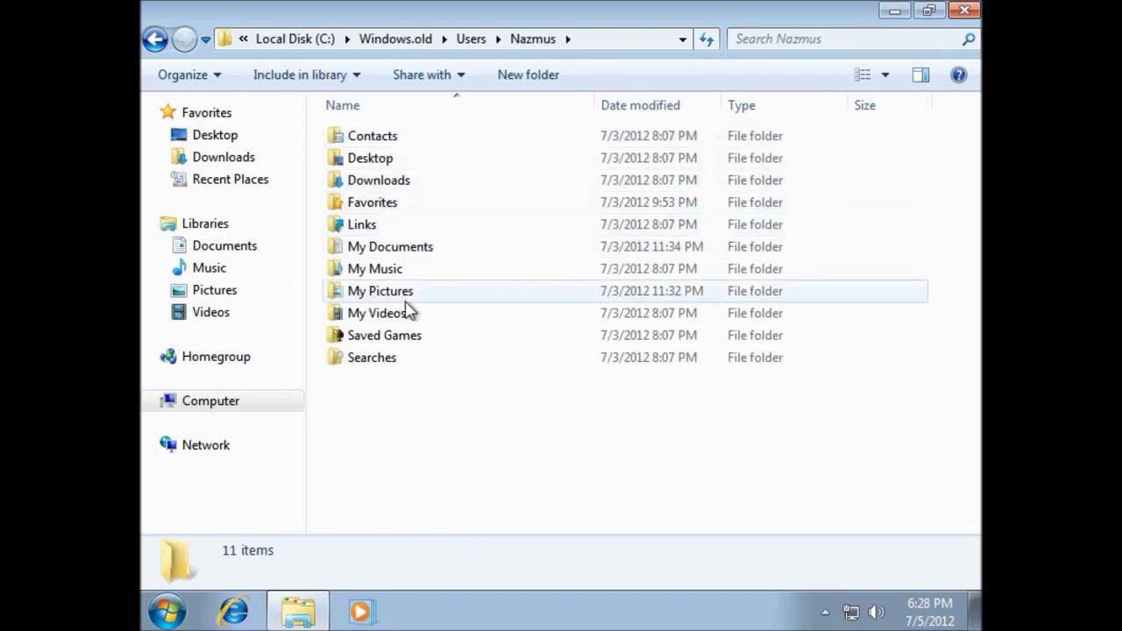
double_click(405, 249)
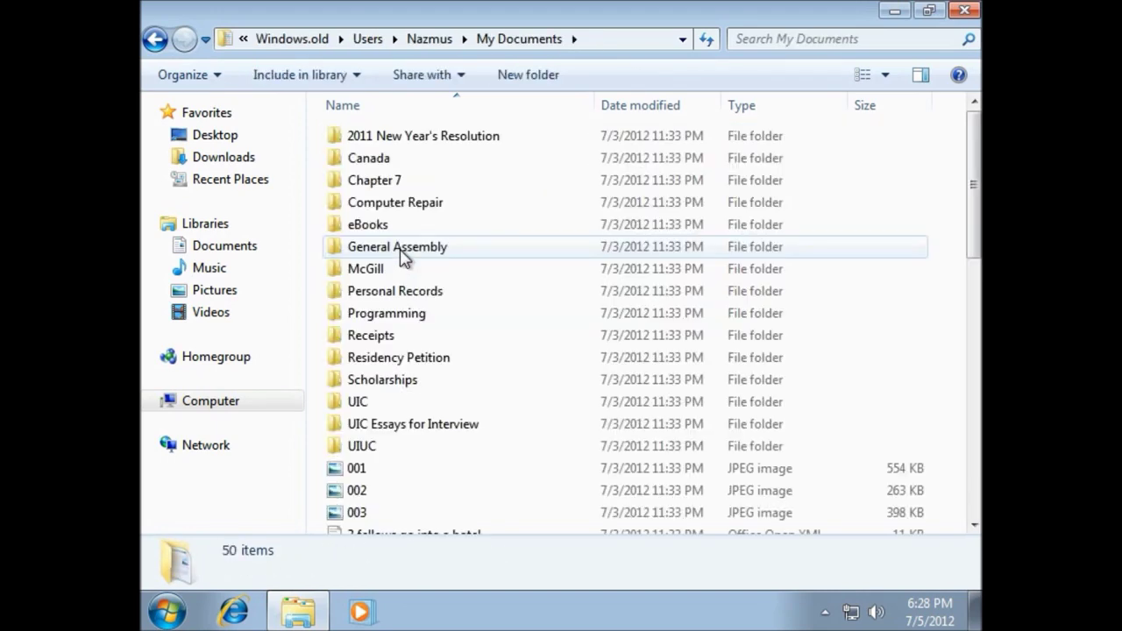
scroll(402, 255, down, 10)
scroll(402, 256, up, 5)
scroll(402, 256, down, 5)
scroll(402, 256, up, 8)
scroll(403, 259, down, 1)
scroll(401, 259, up, 4)
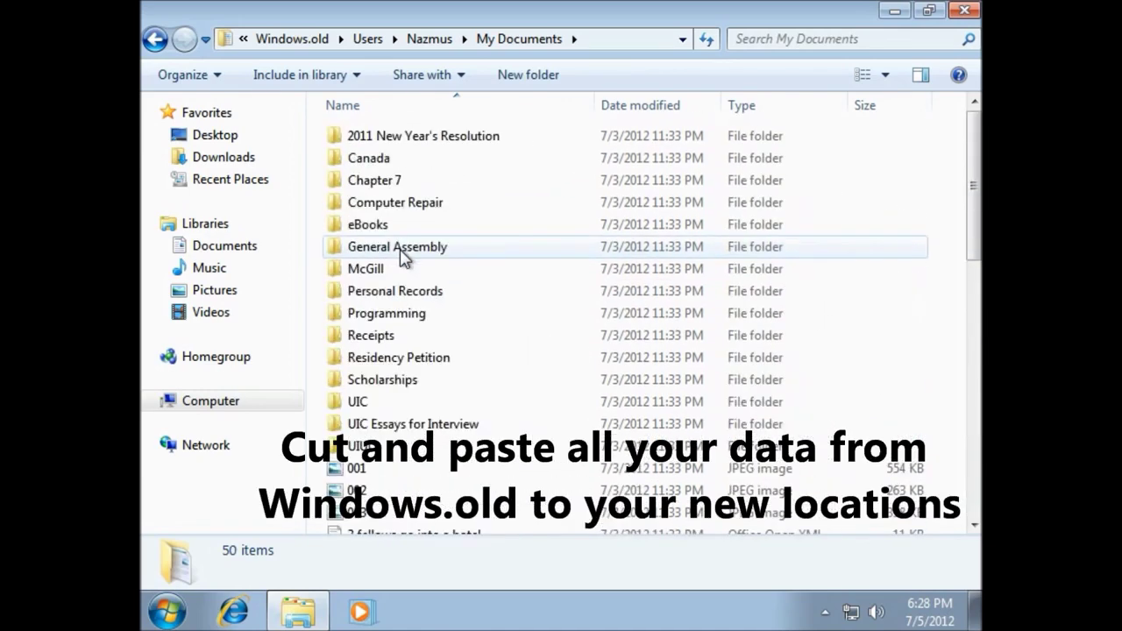
Cut all 50 items from the old My Documents and paste them into the Documents library
click(211, 78)
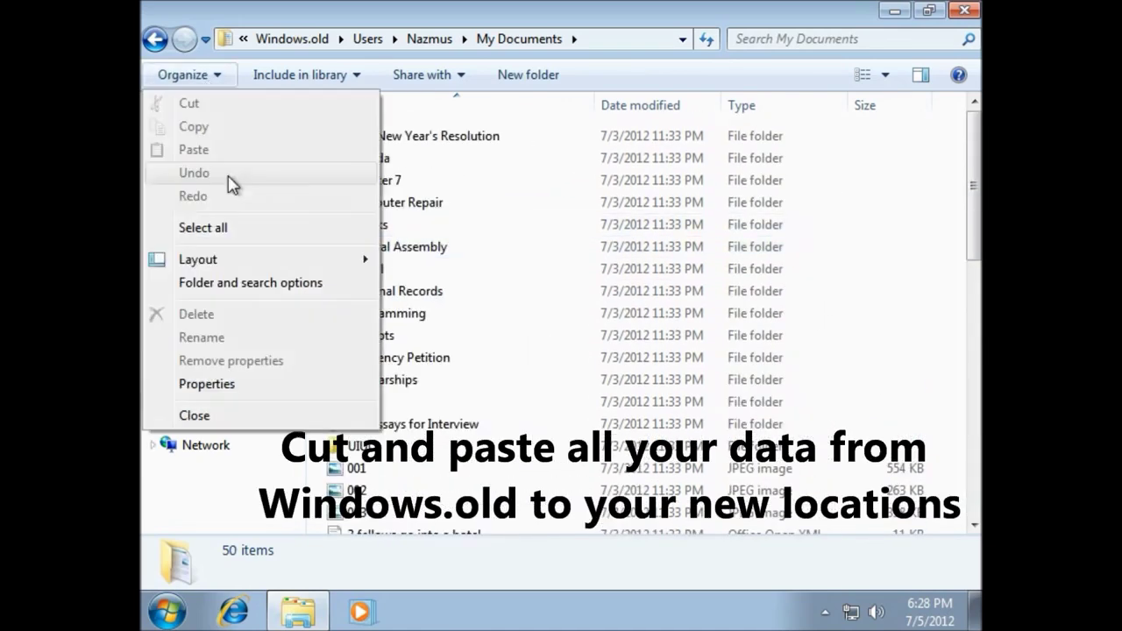
click(238, 228)
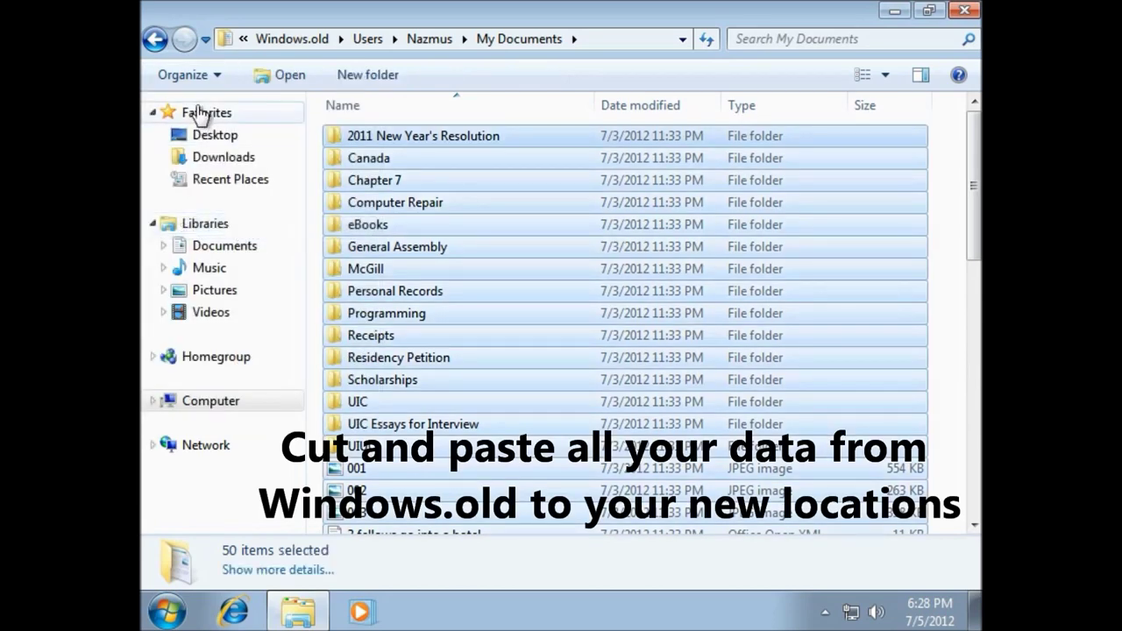
click(185, 77)
click(227, 114)
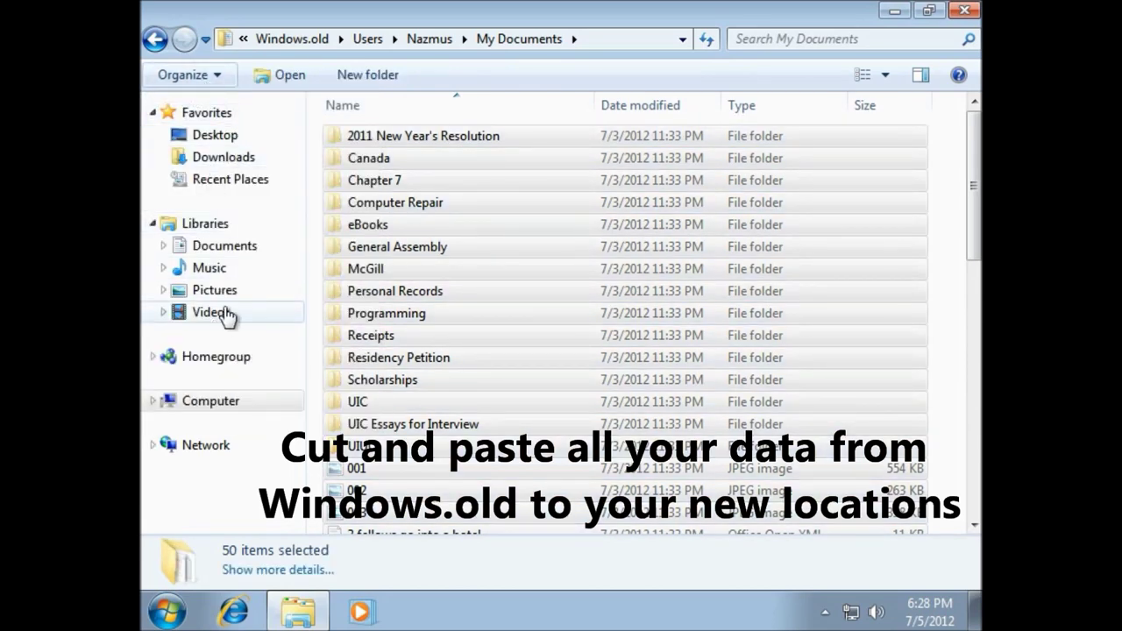
click(248, 256)
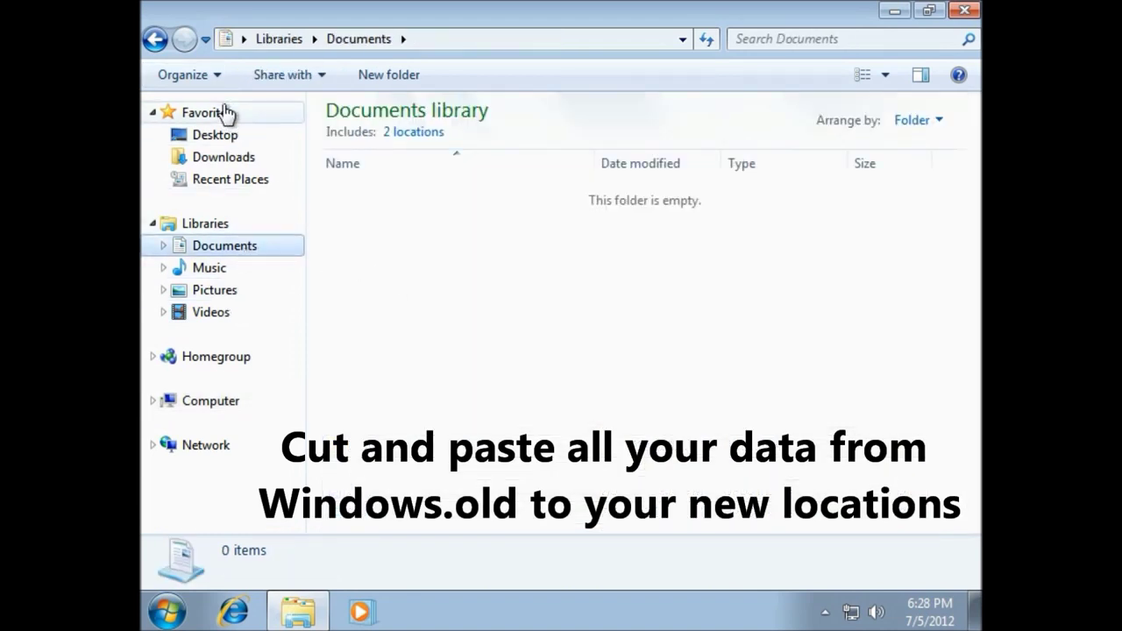
click(216, 78)
click(237, 156)
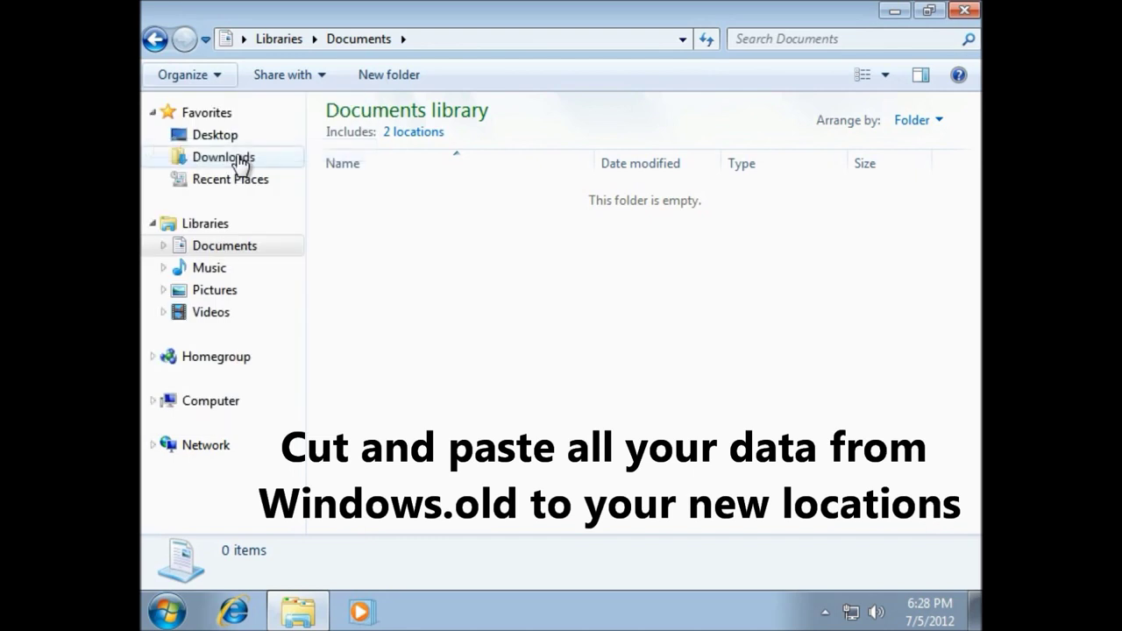
Check the pasted folders (Computer Repair, Chapter 7–McGill, Canada) in Documents, then return to the emptied old folder
click(513, 261)
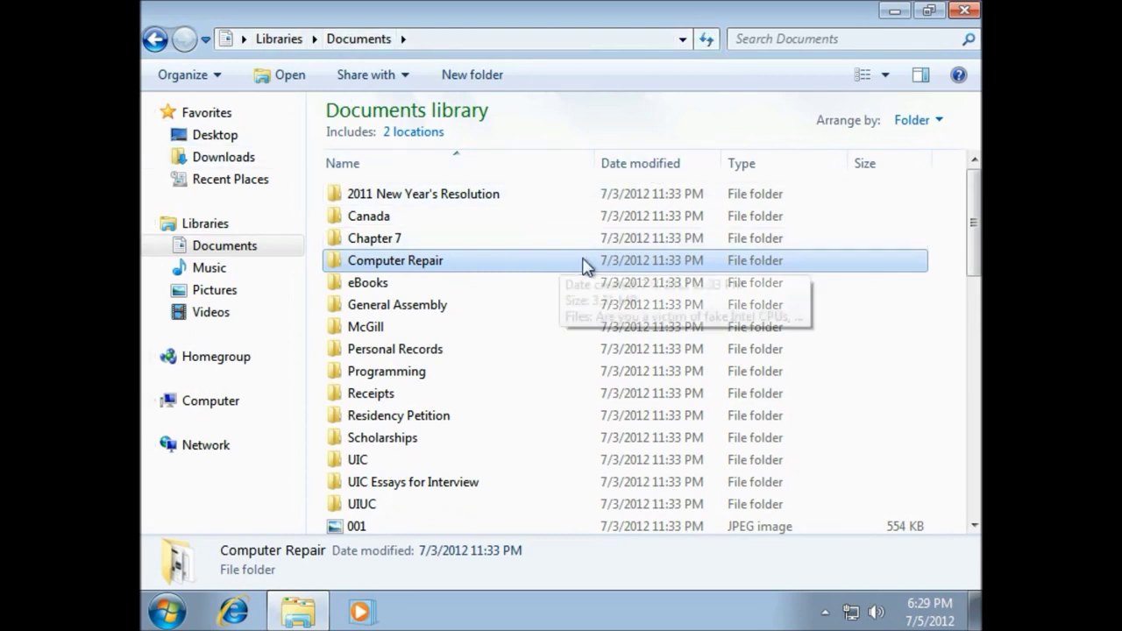
drag(514, 325, 509, 240)
click(522, 204)
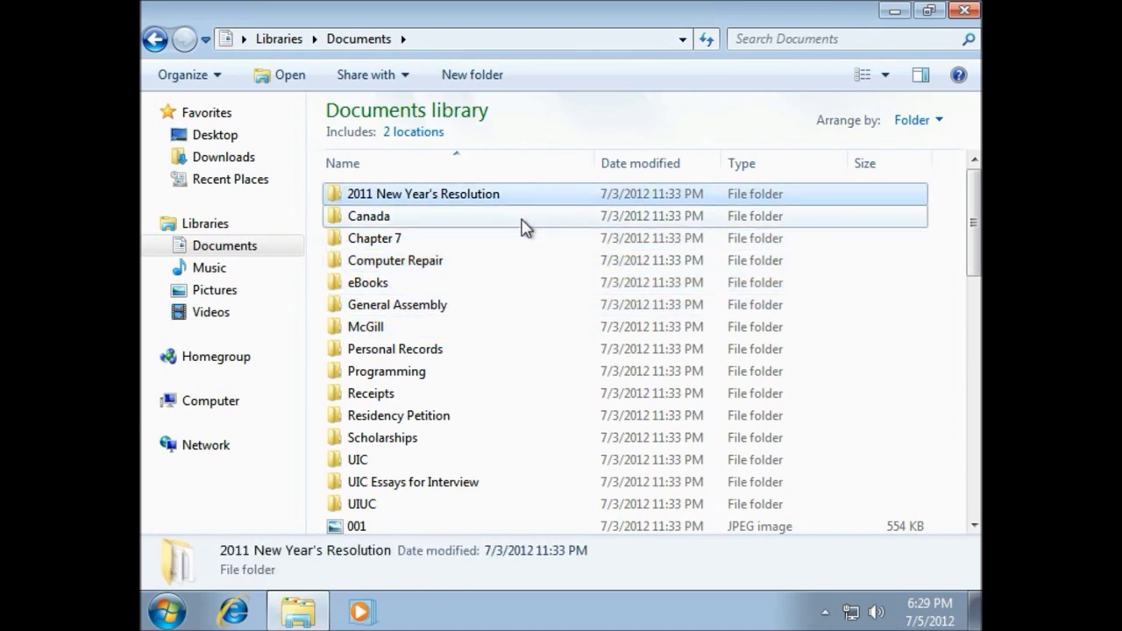
click(522, 220)
click(516, 258)
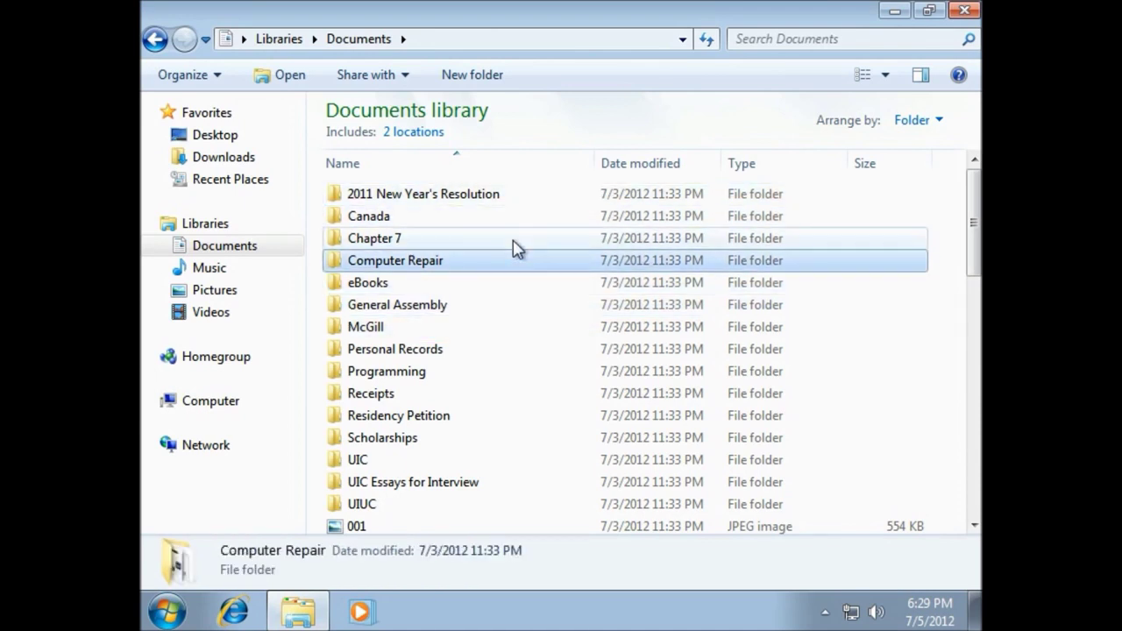
click(515, 237)
click(521, 219)
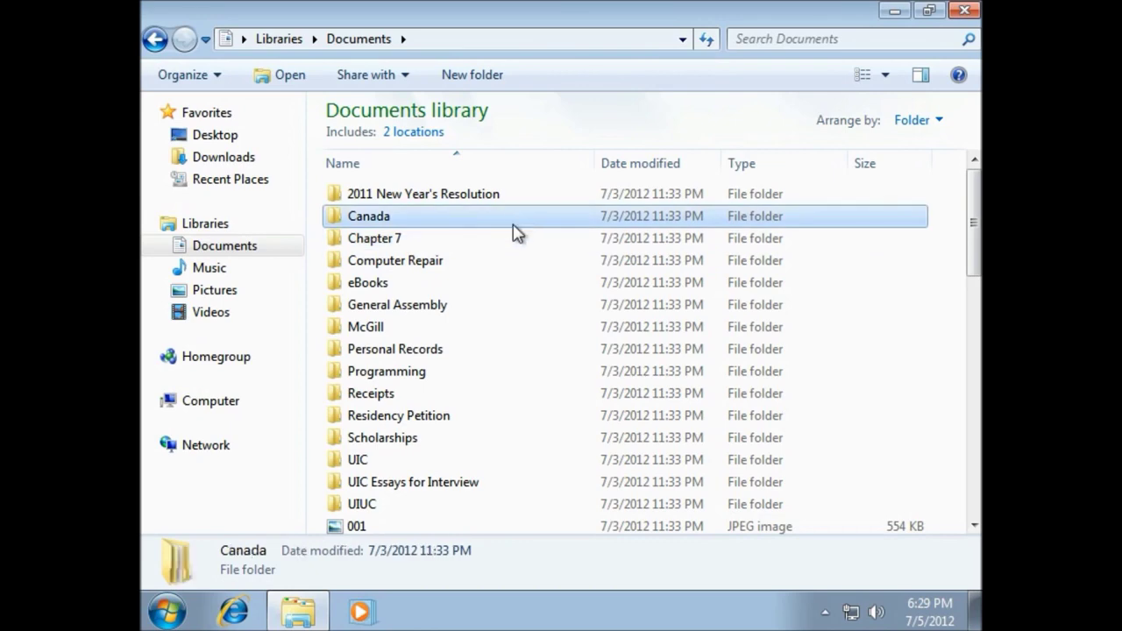
scroll(513, 236, down, 6)
scroll(506, 248, down, 5)
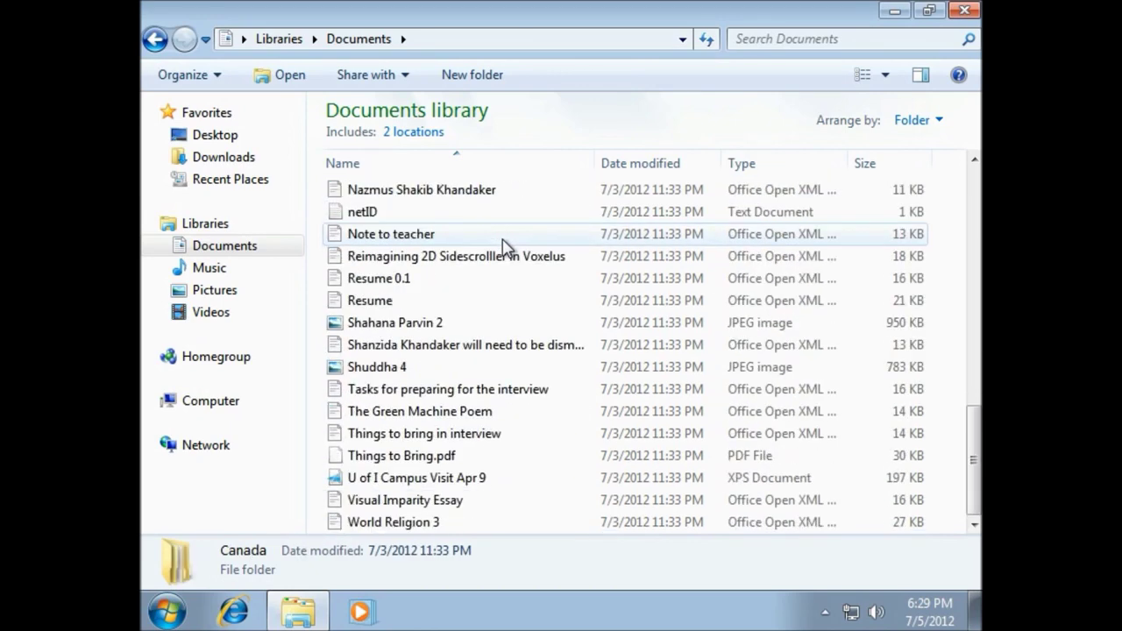
scroll(506, 248, up, 11)
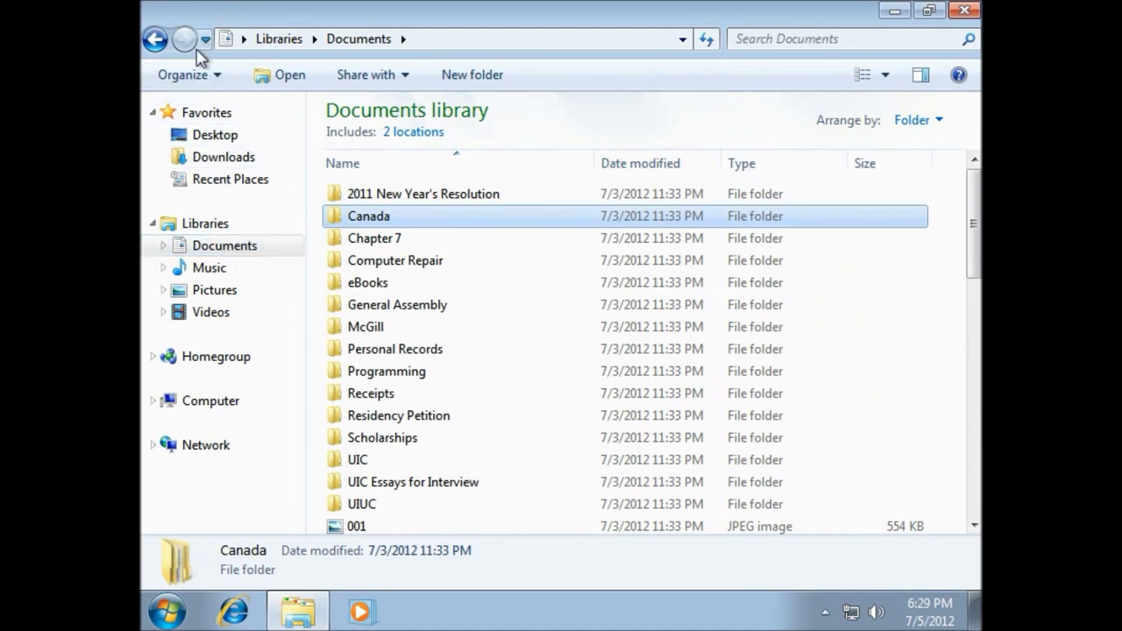
click(155, 39)
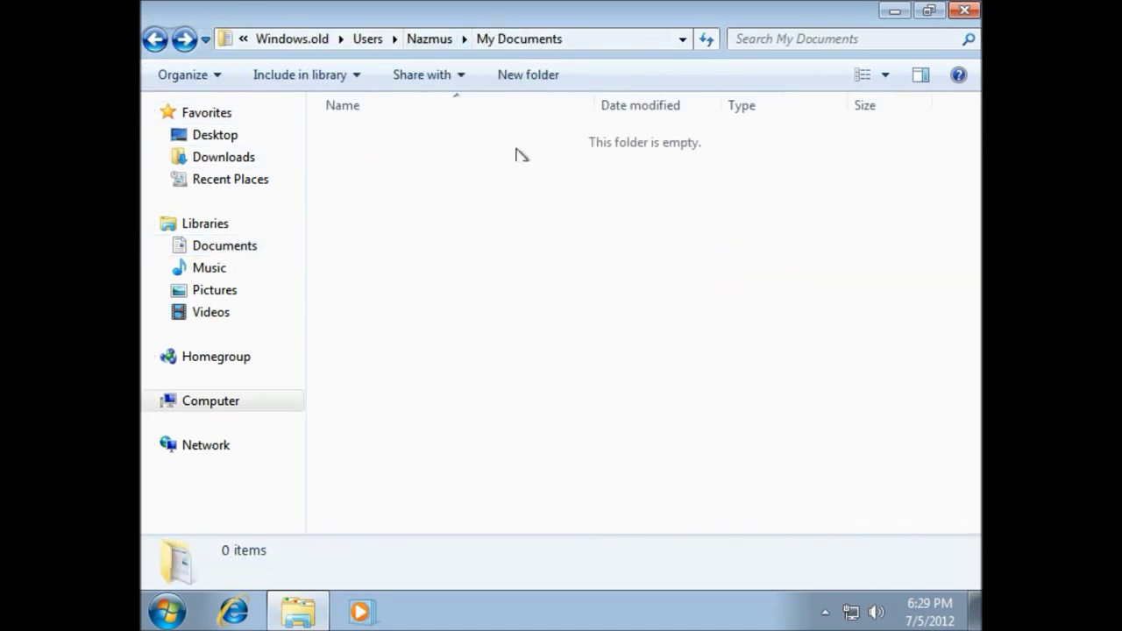
Copy the nine picture files from the old user's My Pictures folder in Windows.old
click(451, 44)
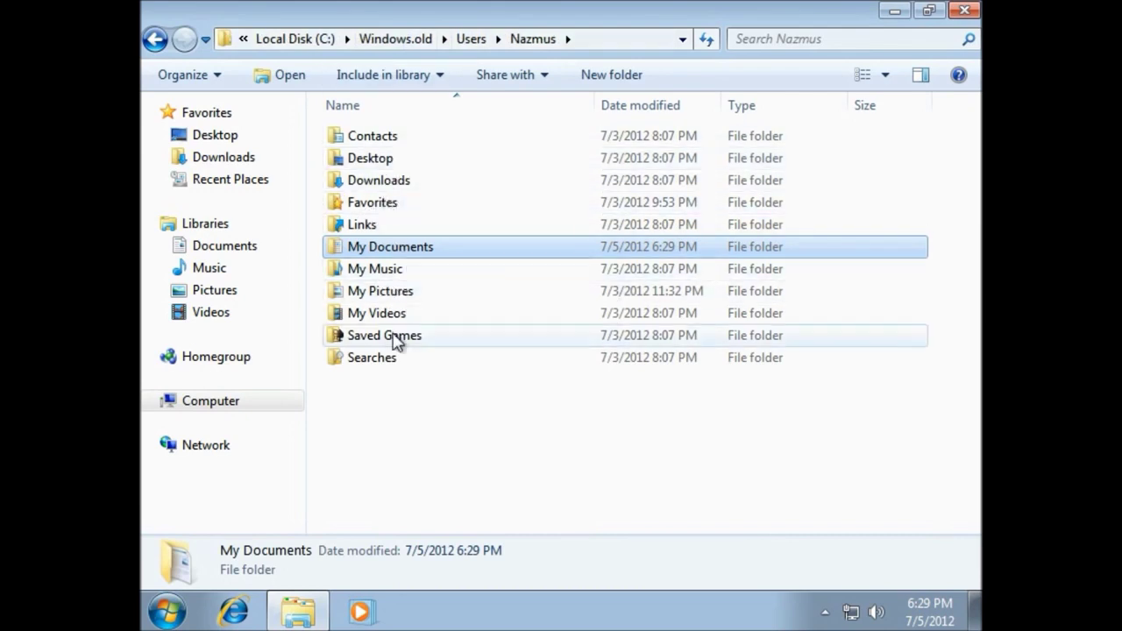
click(391, 295)
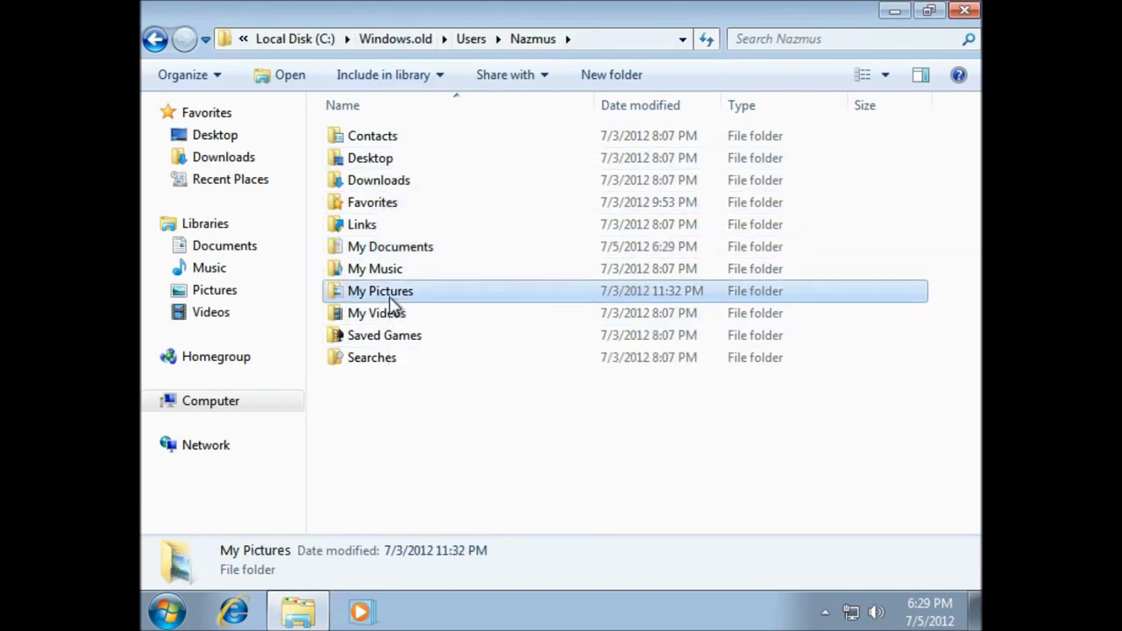
double_click(391, 303)
drag(898, 428, 355, 121)
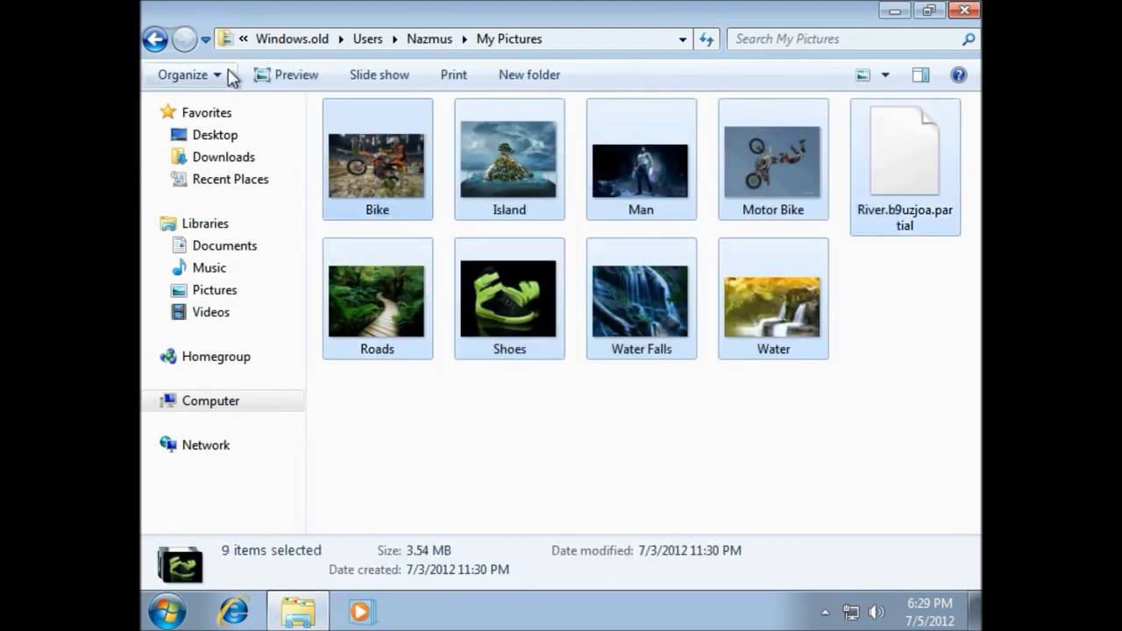
click(215, 74)
click(243, 131)
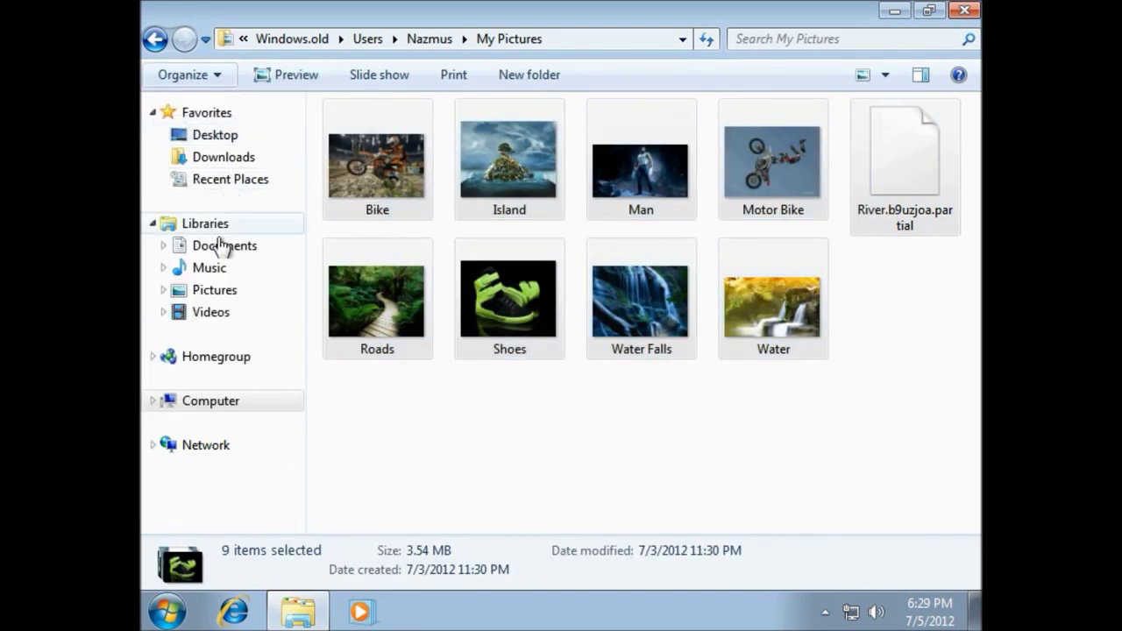
Paste the nine old pictures into the Pictures library, clear the selection, and close Explorer
click(226, 290)
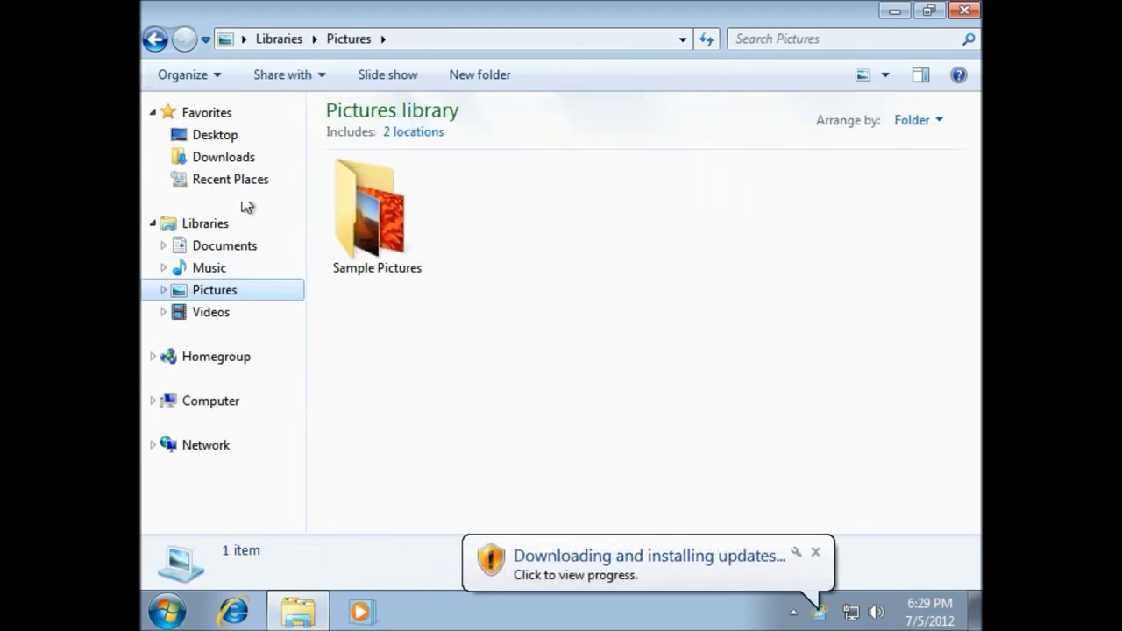
click(223, 75)
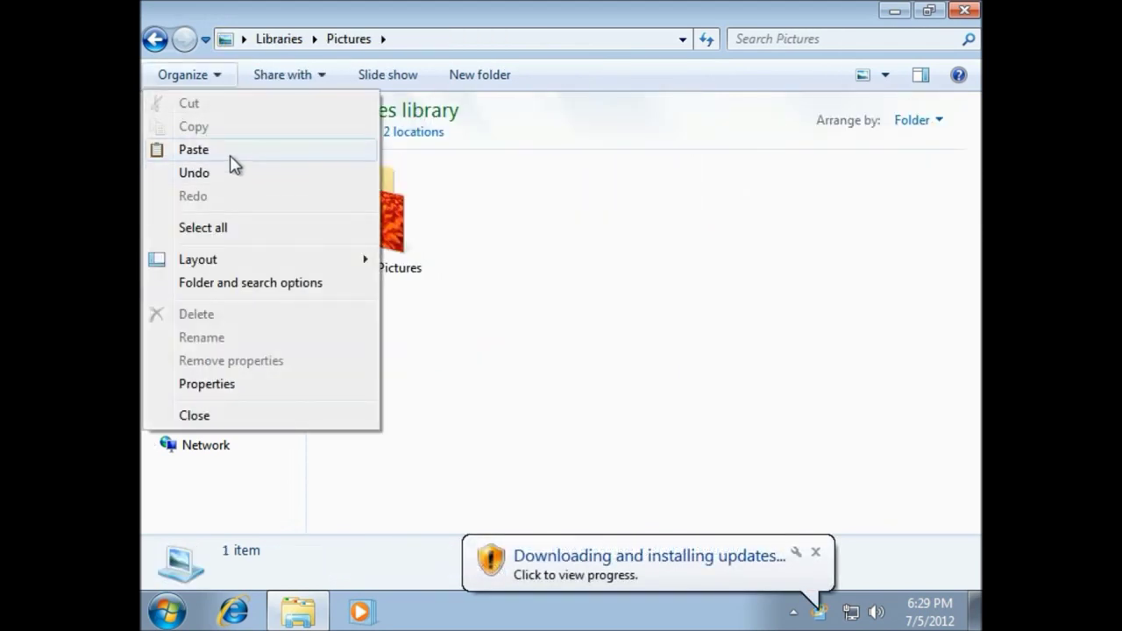
click(233, 155)
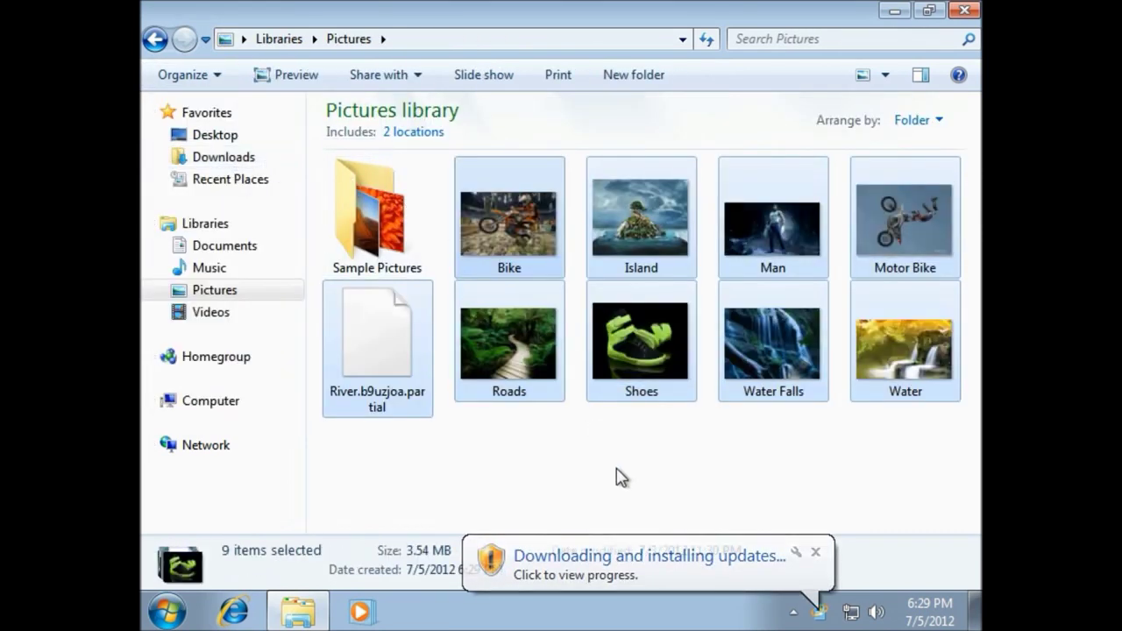
click(621, 477)
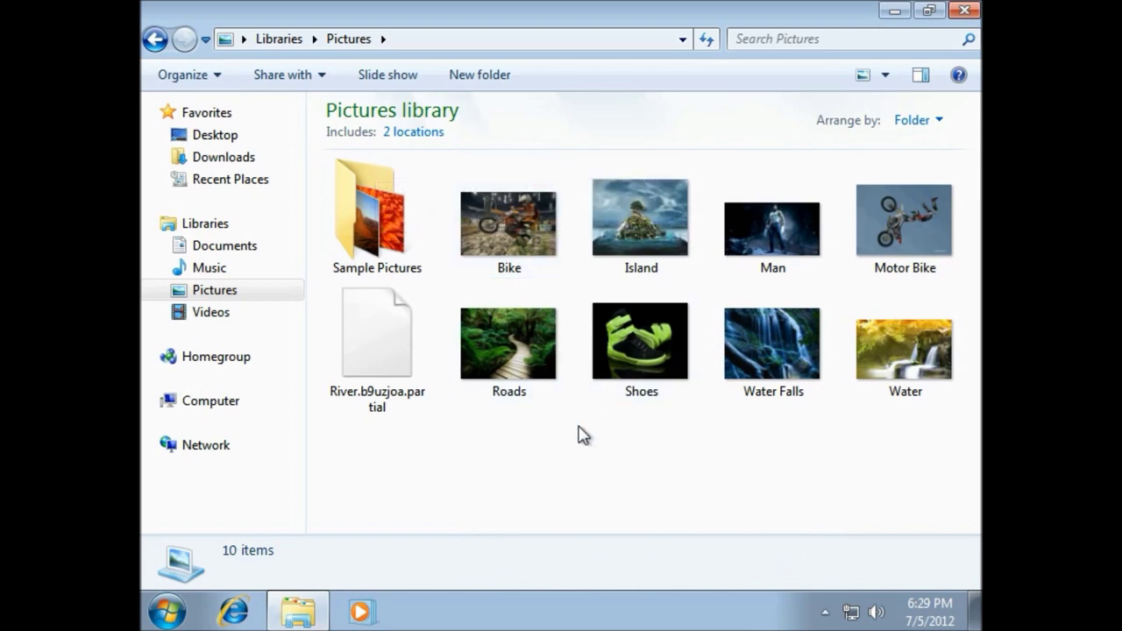
click(956, 14)
right_click(590, 152)
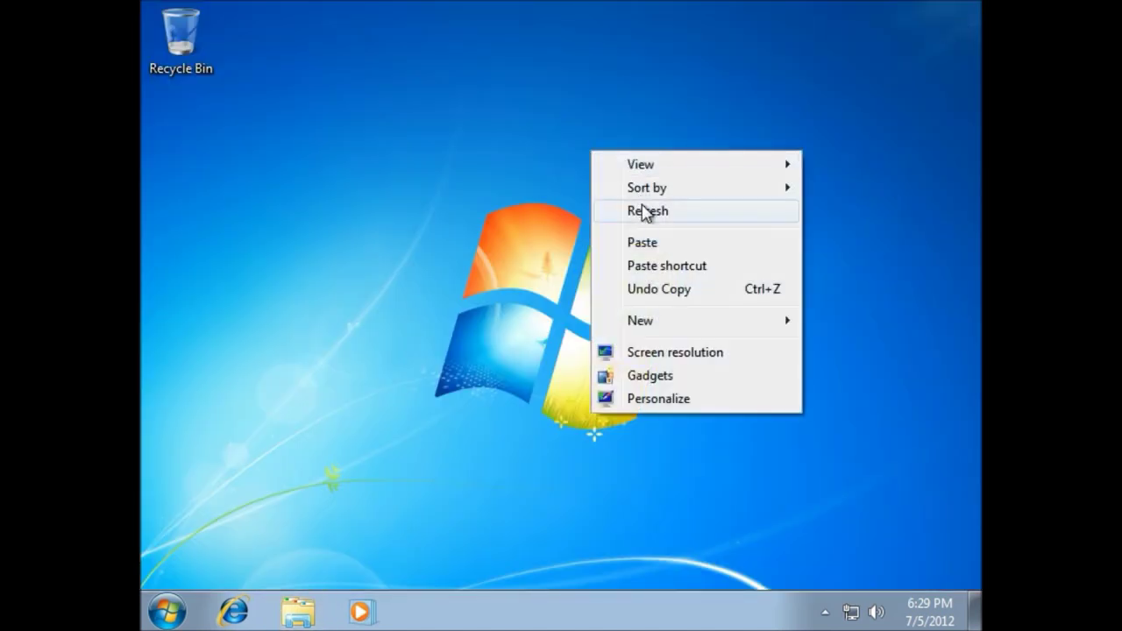
click(644, 212)
click(292, 617)
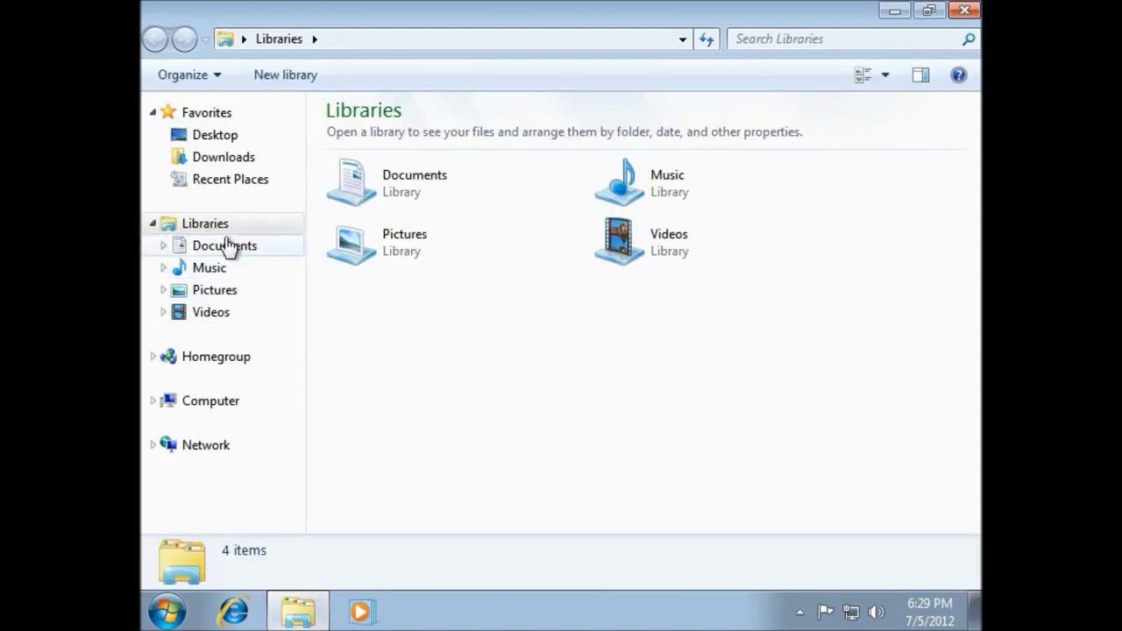
click(224, 246)
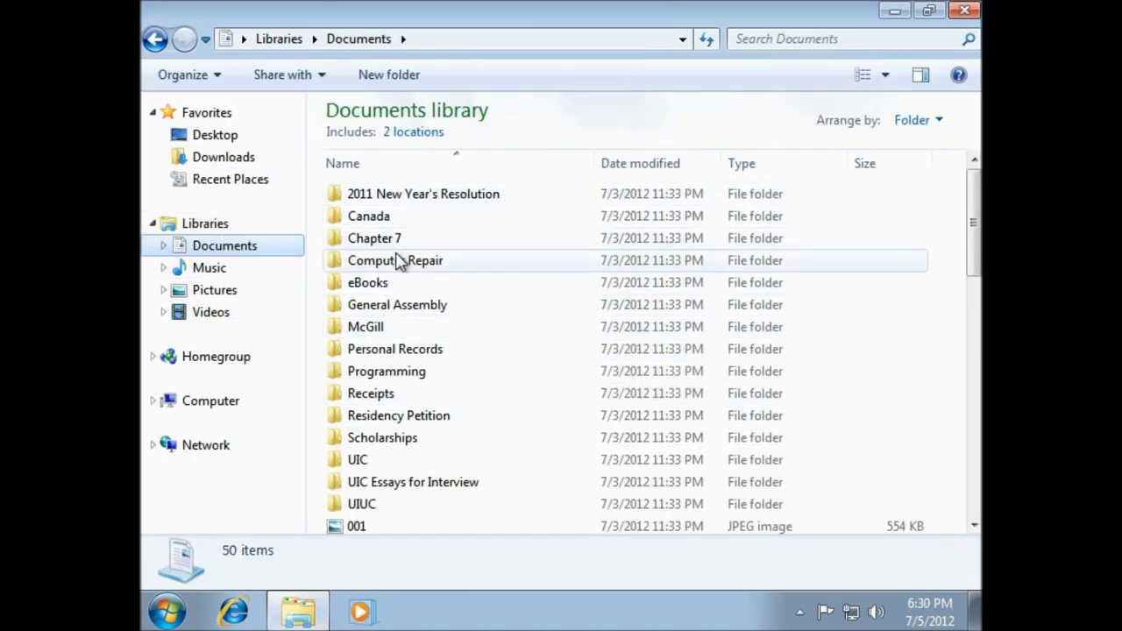
click(219, 412)
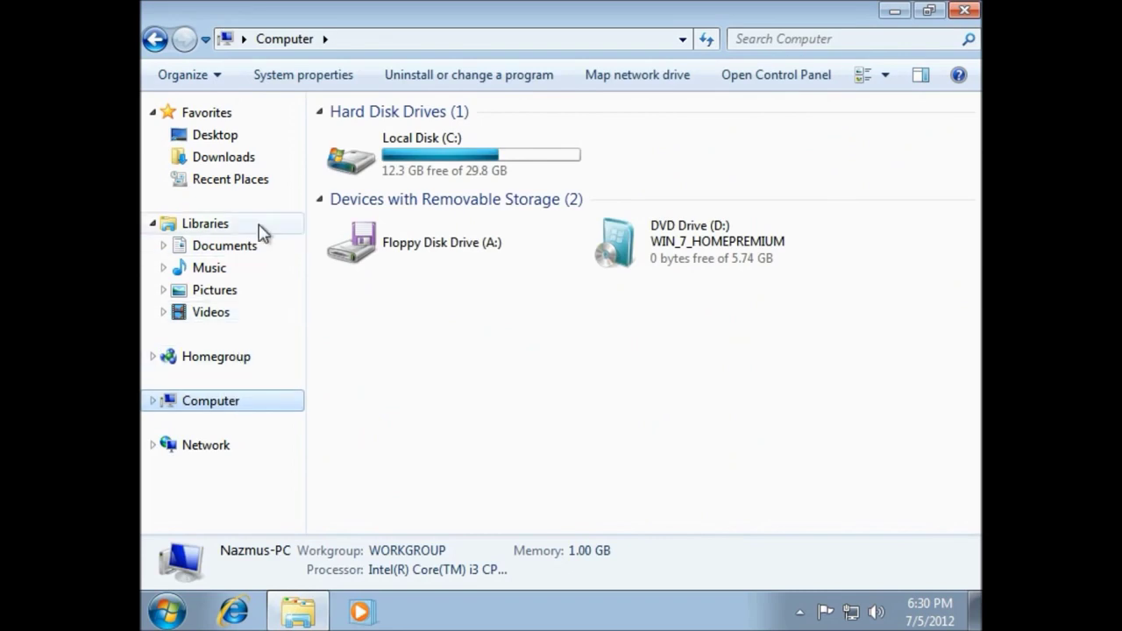
double_click(386, 154)
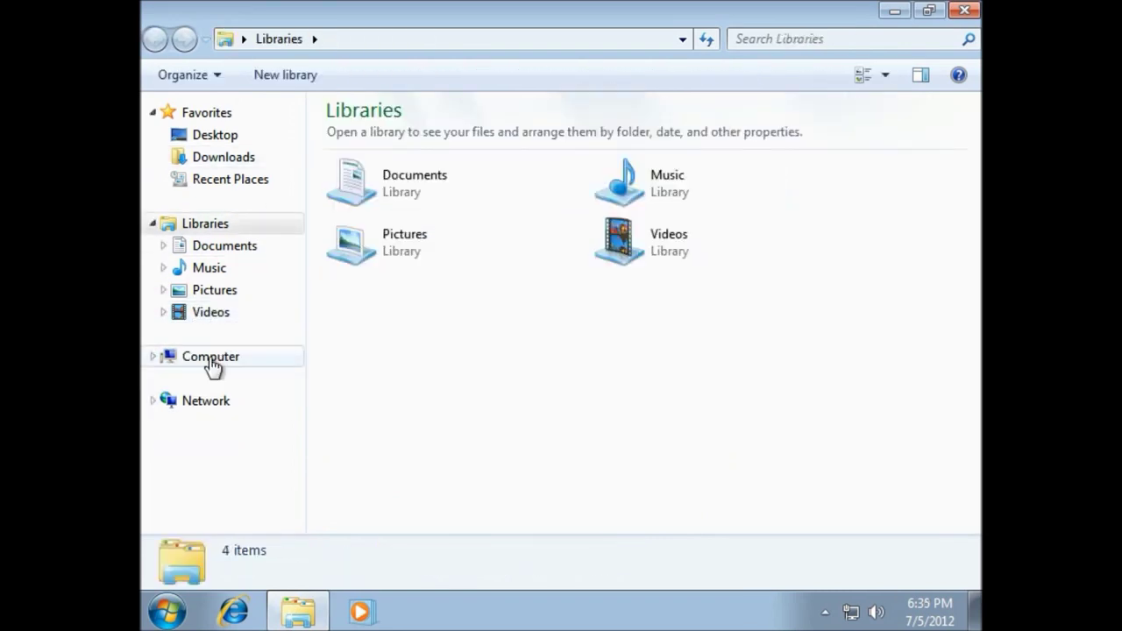
click(209, 363)
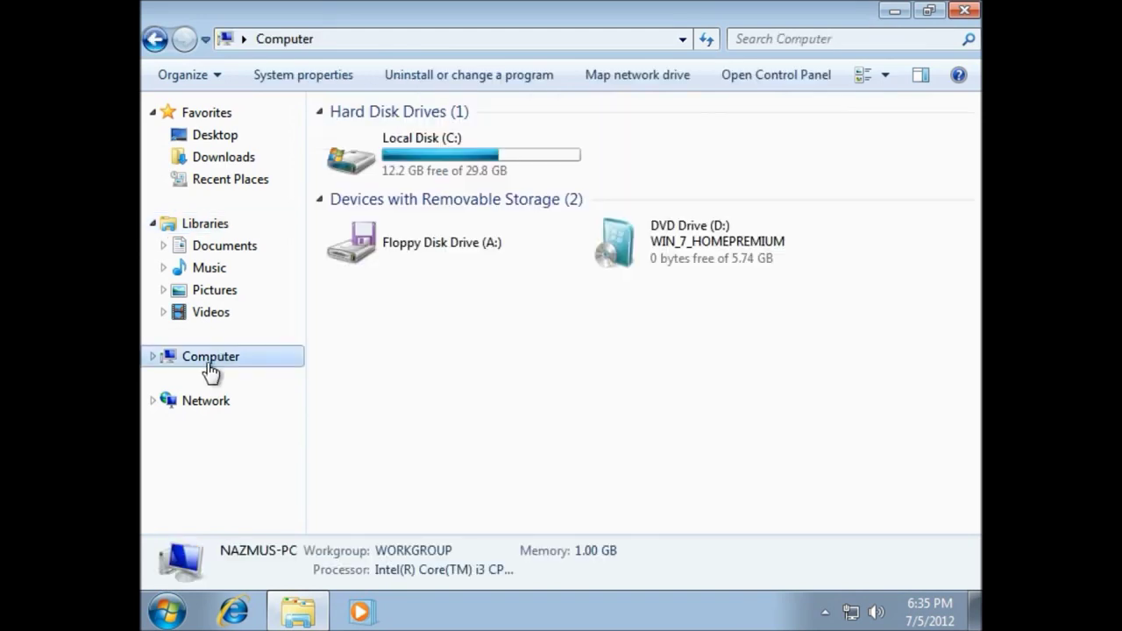
click(545, 151)
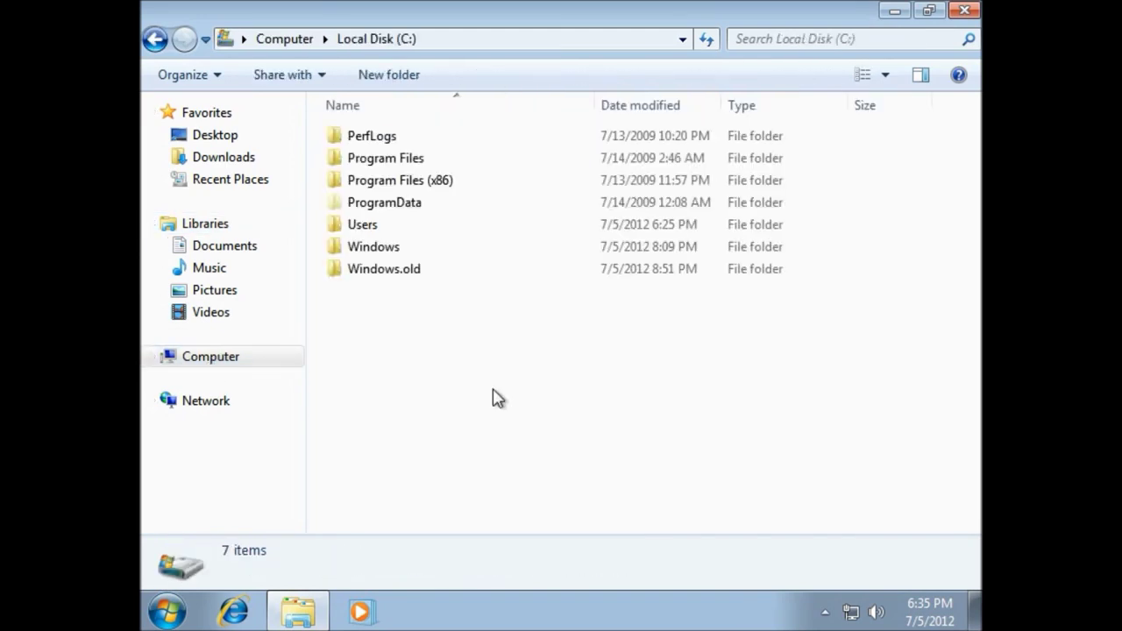
click(381, 275)
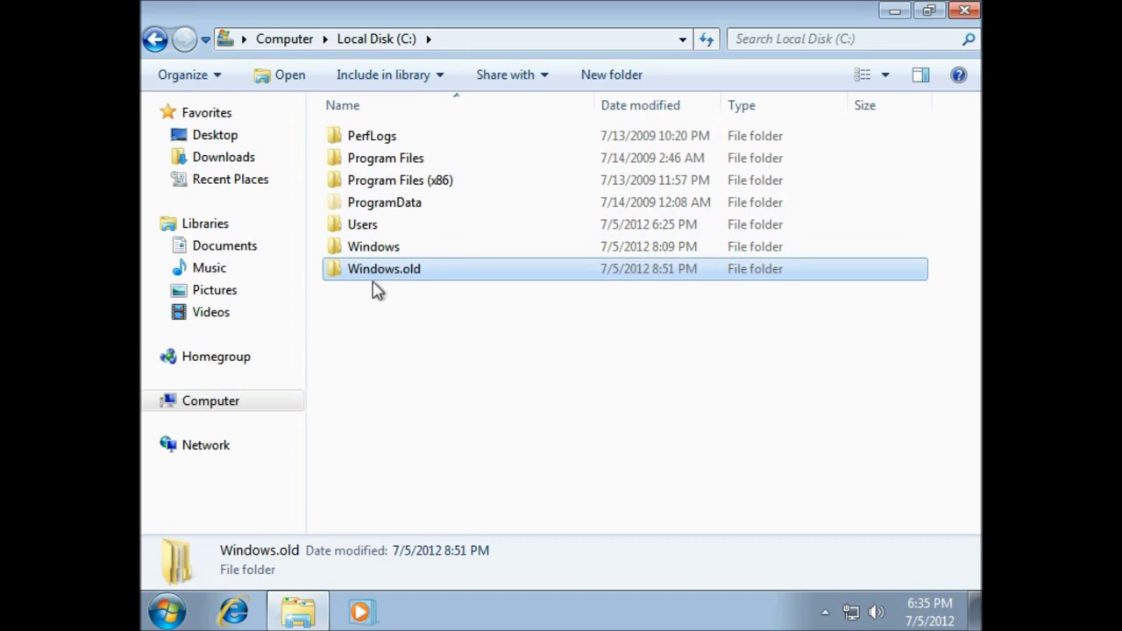
click(966, 12)
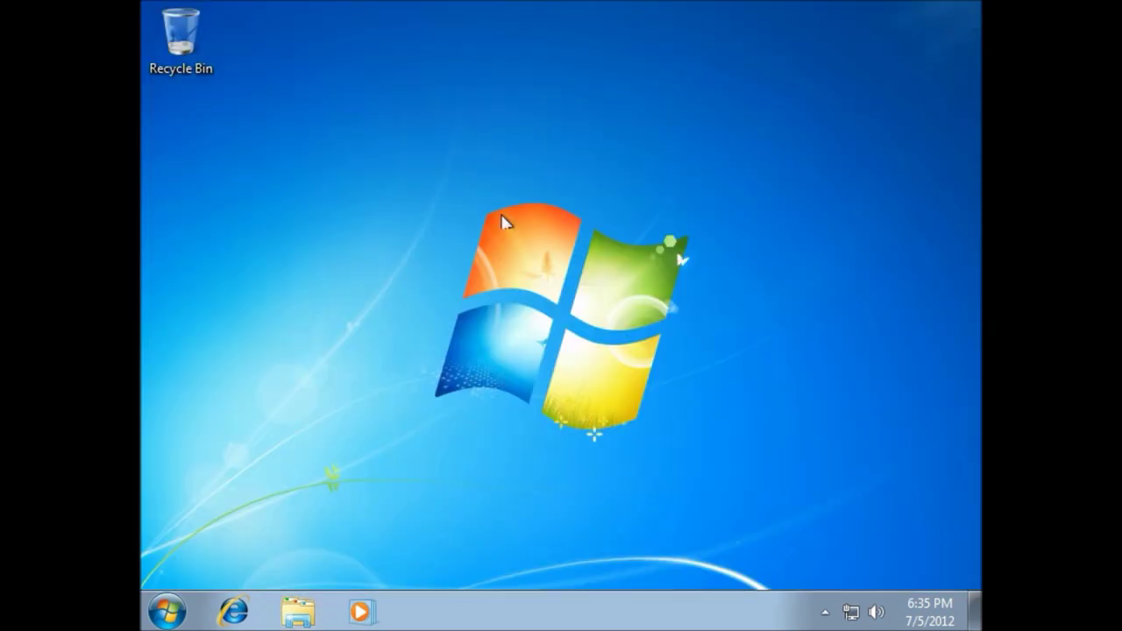
Look through All Programs > Accessories > System Tools, then search 'di' and launch Disk Cleanup
click(165, 609)
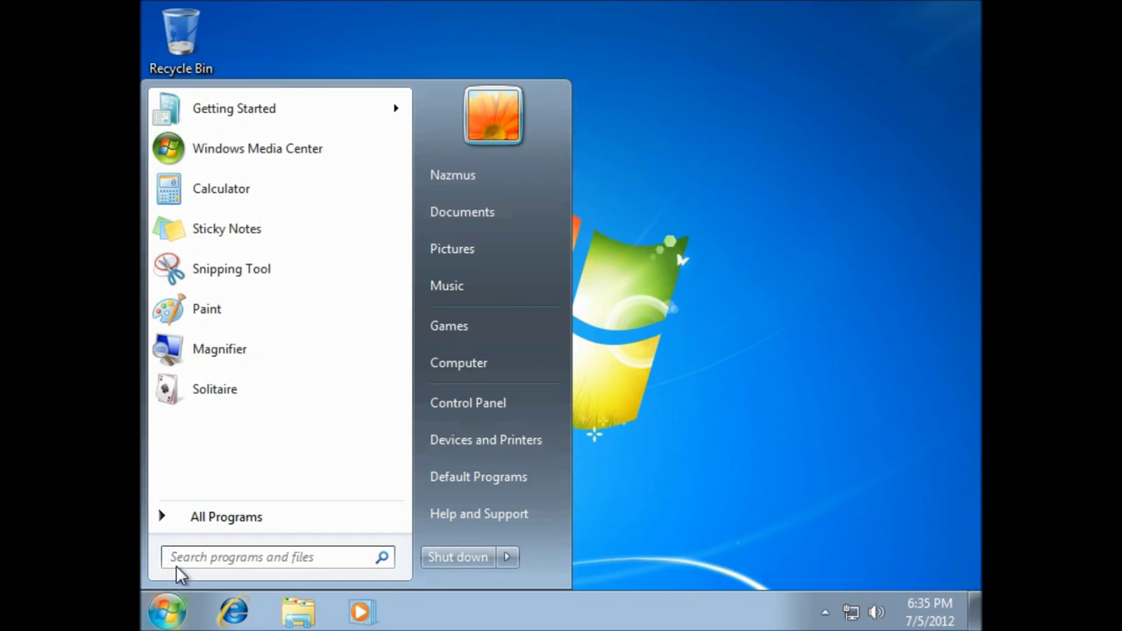
click(239, 517)
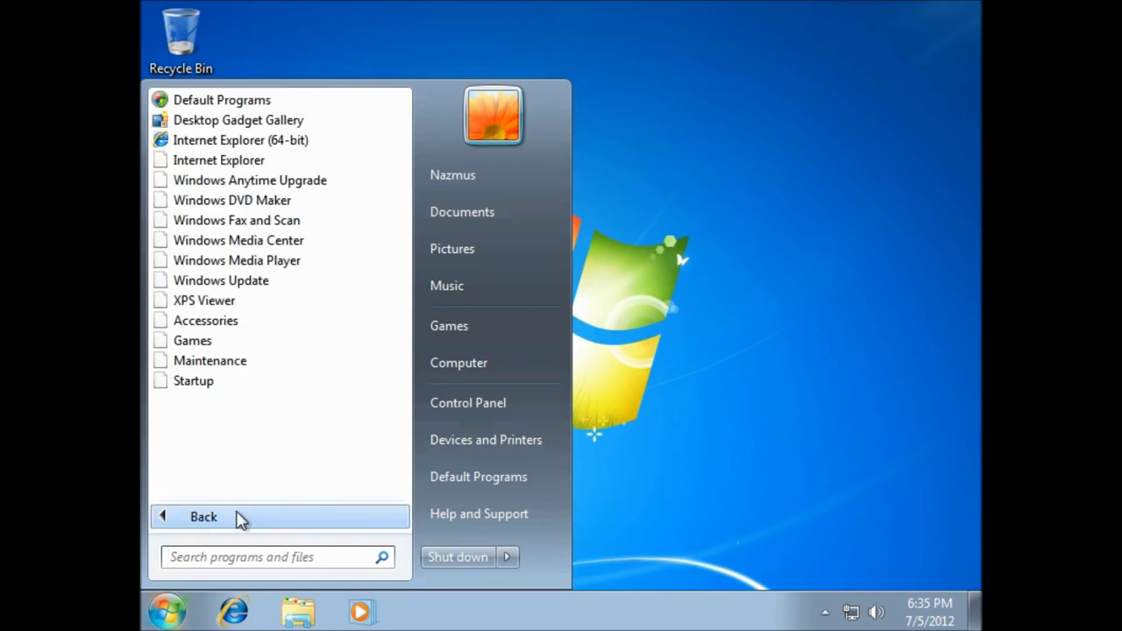
click(215, 330)
scroll(220, 338, down, 1)
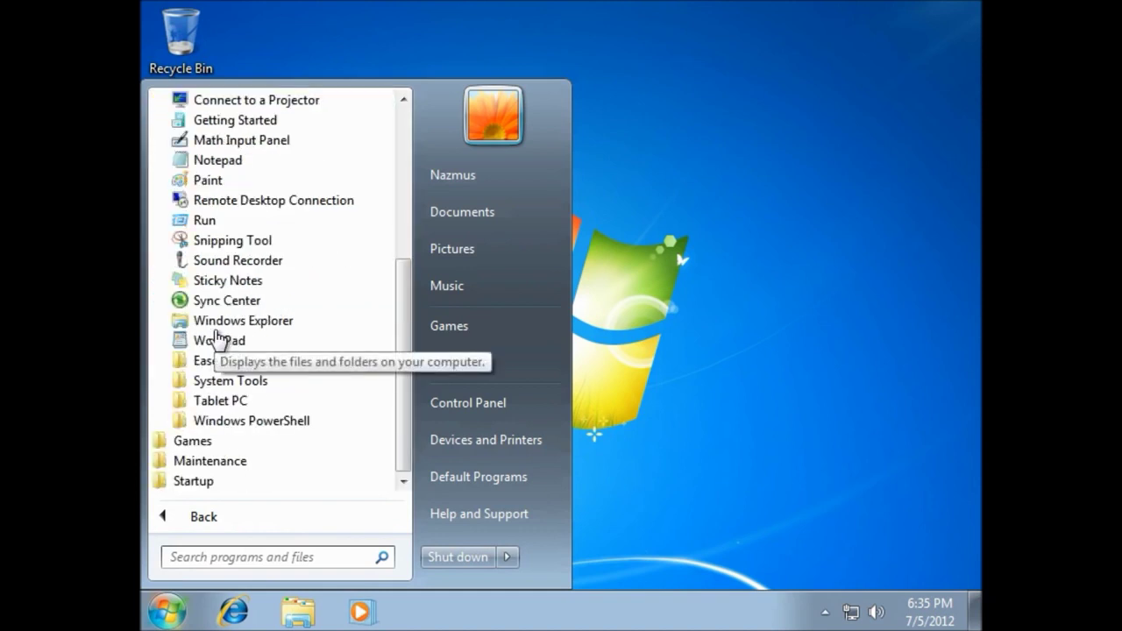
click(250, 380)
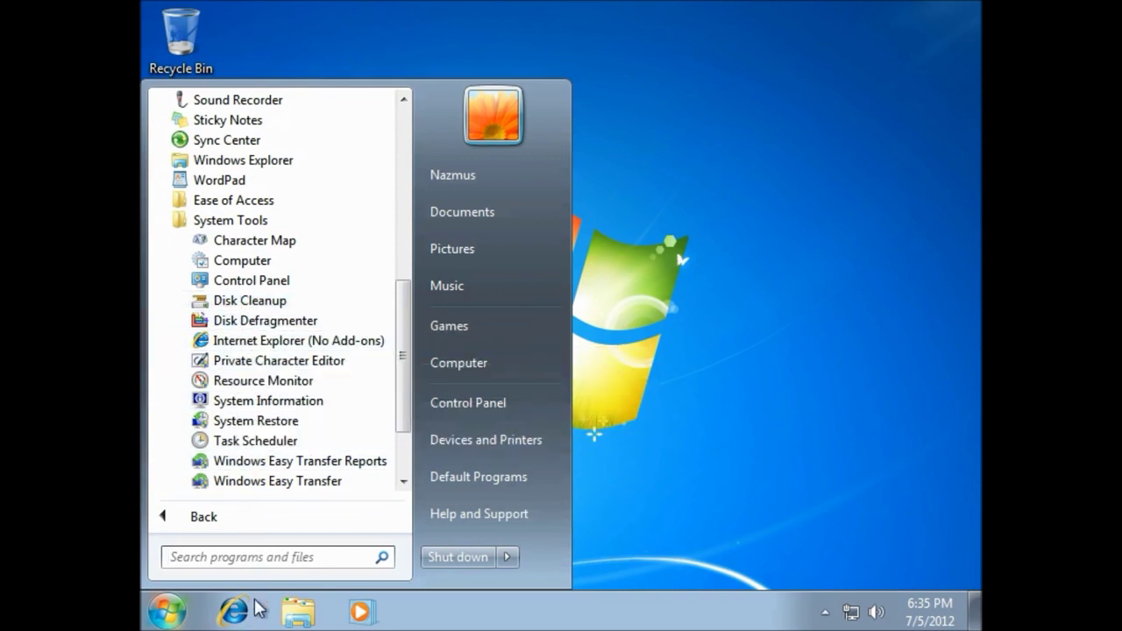
click(267, 553)
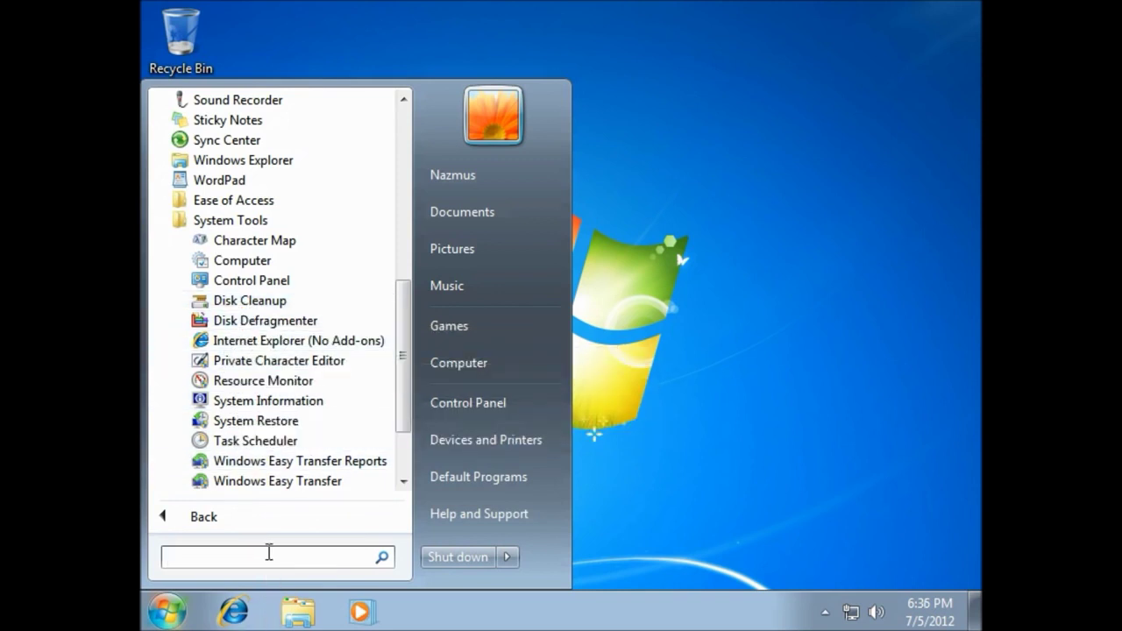
text(dis)
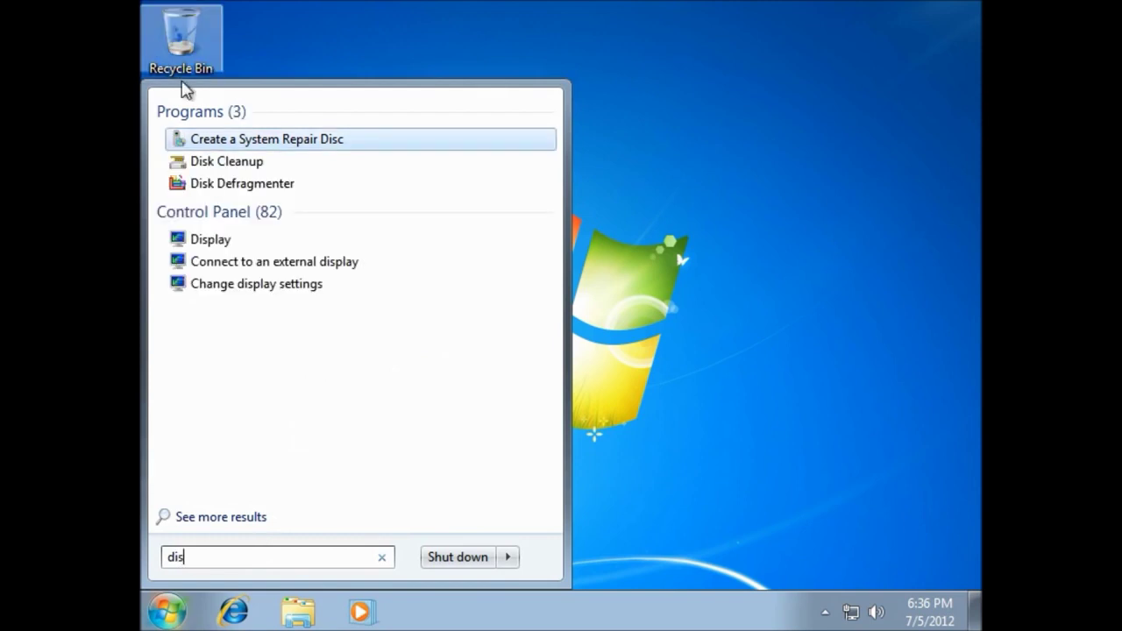
click(233, 164)
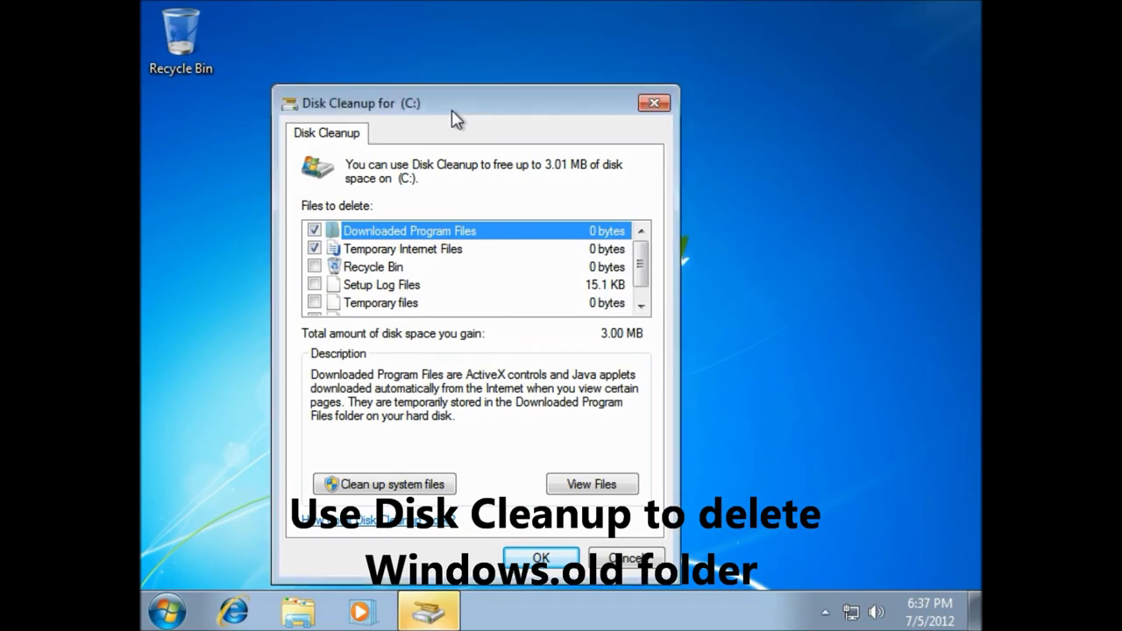
Rescan with system files, tick Previous Windows installation(s) (11.9 GB), and confirm deleting the files
drag(456, 118, 494, 100)
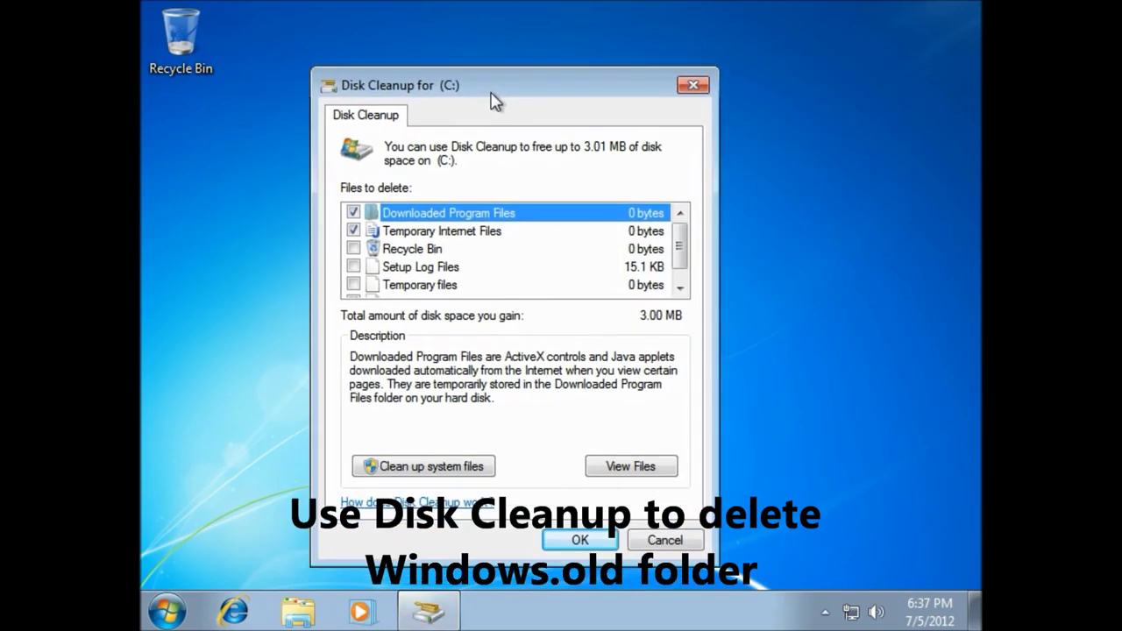
click(457, 475)
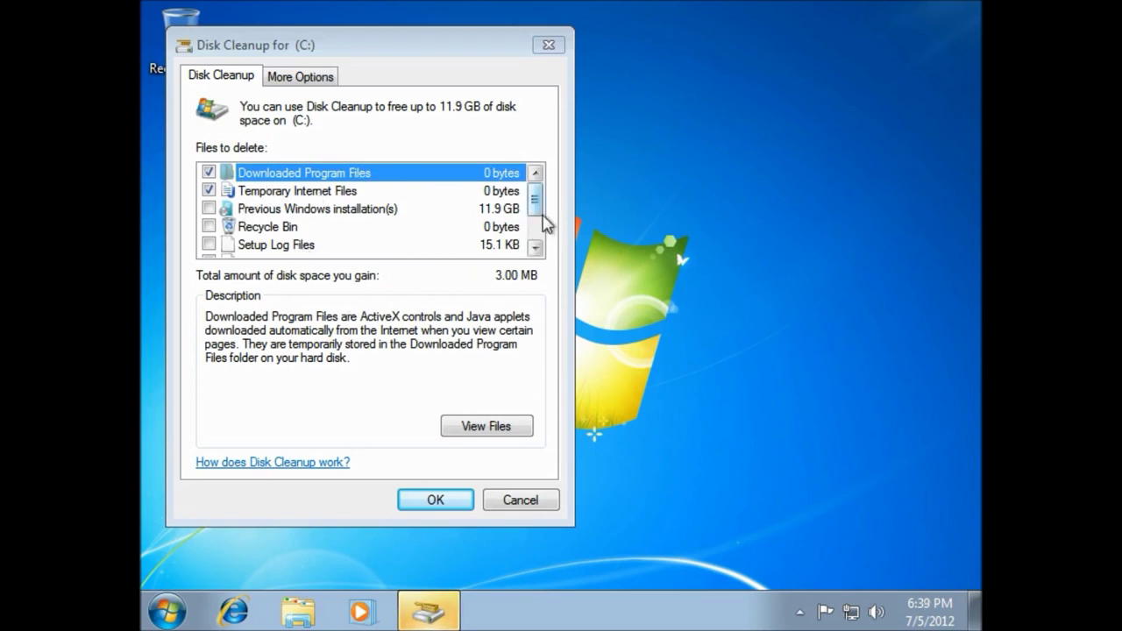
scroll(544, 223, down, 1)
drag(535, 224, 538, 188)
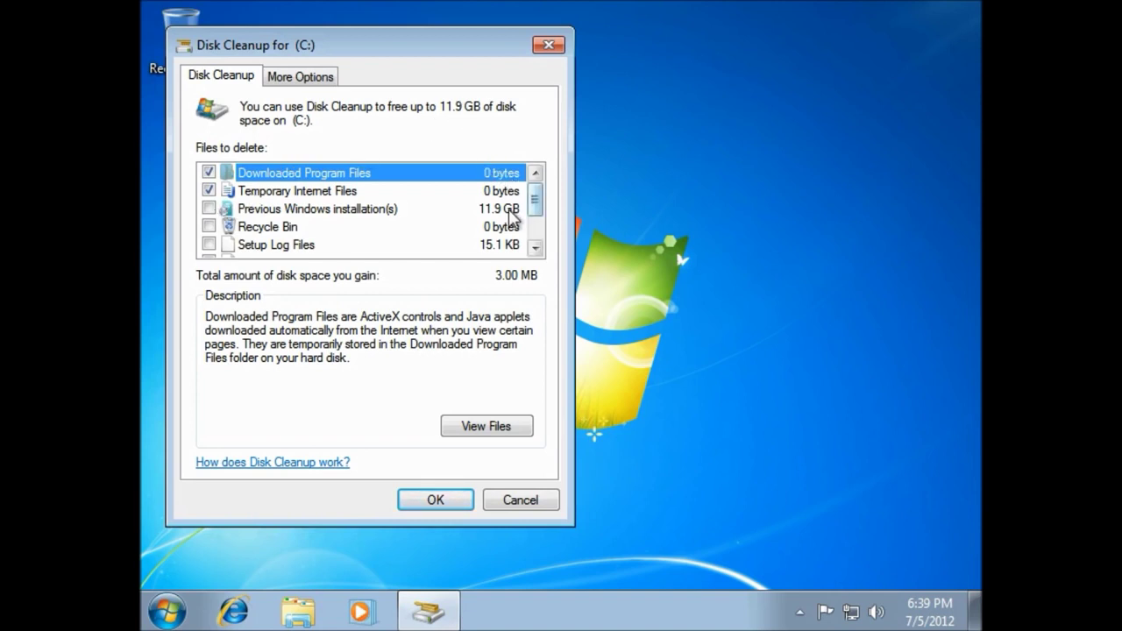
click(209, 209)
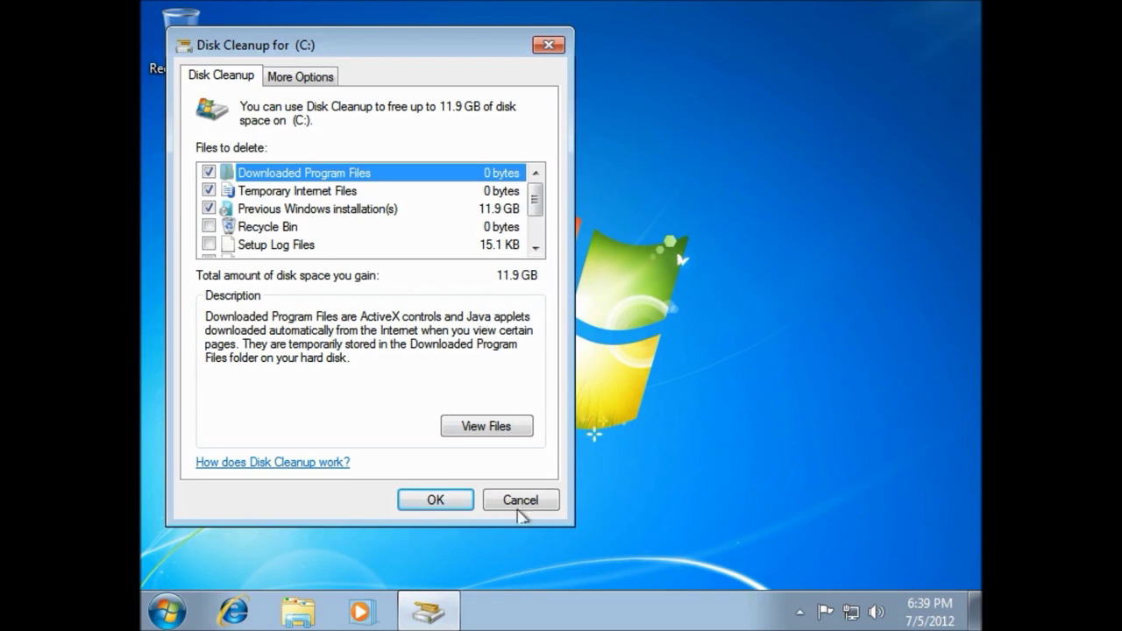
click(457, 507)
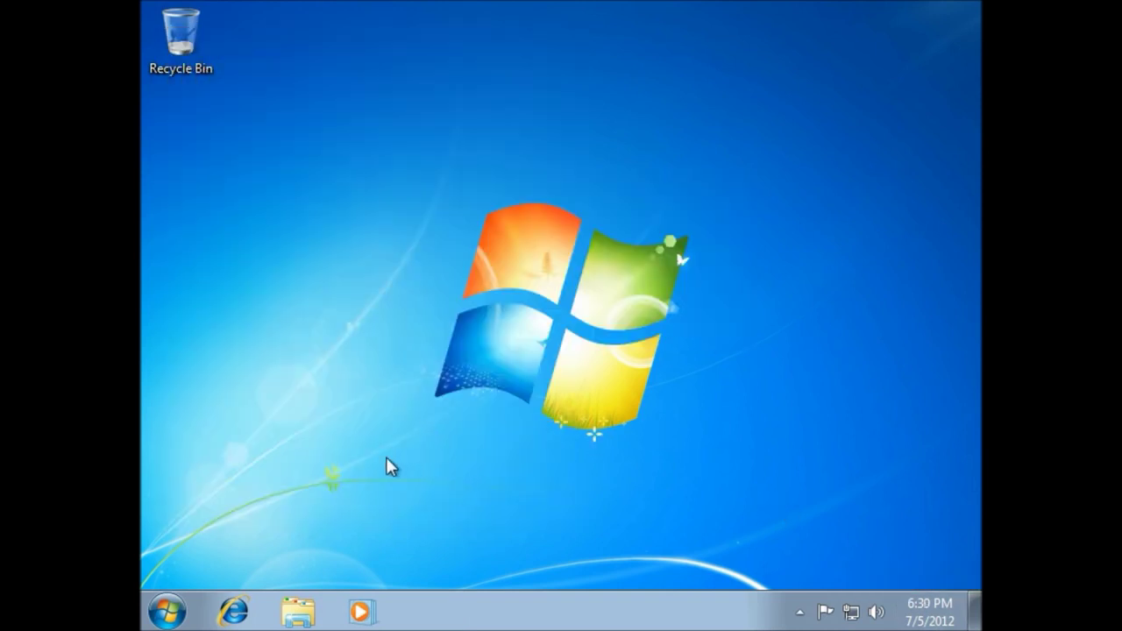
drag(439, 450, 368, 463)
mouse_move(367, 521)
mouse_down()
mouse_move(690, 238)
mouse_move(770, 132)
mouse_move(483, 339)
mouse_move(376, 493)
mouse_move(381, 506)
mouse_up()
click(155, 619)
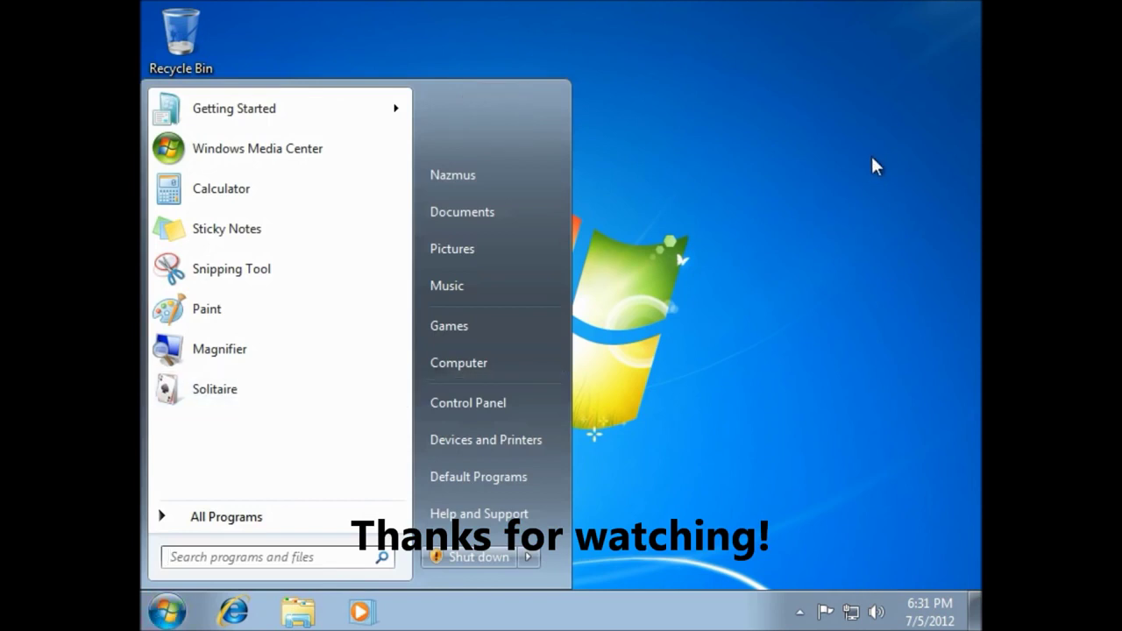
click(832, 165)
drag(364, 409, 832, 140)
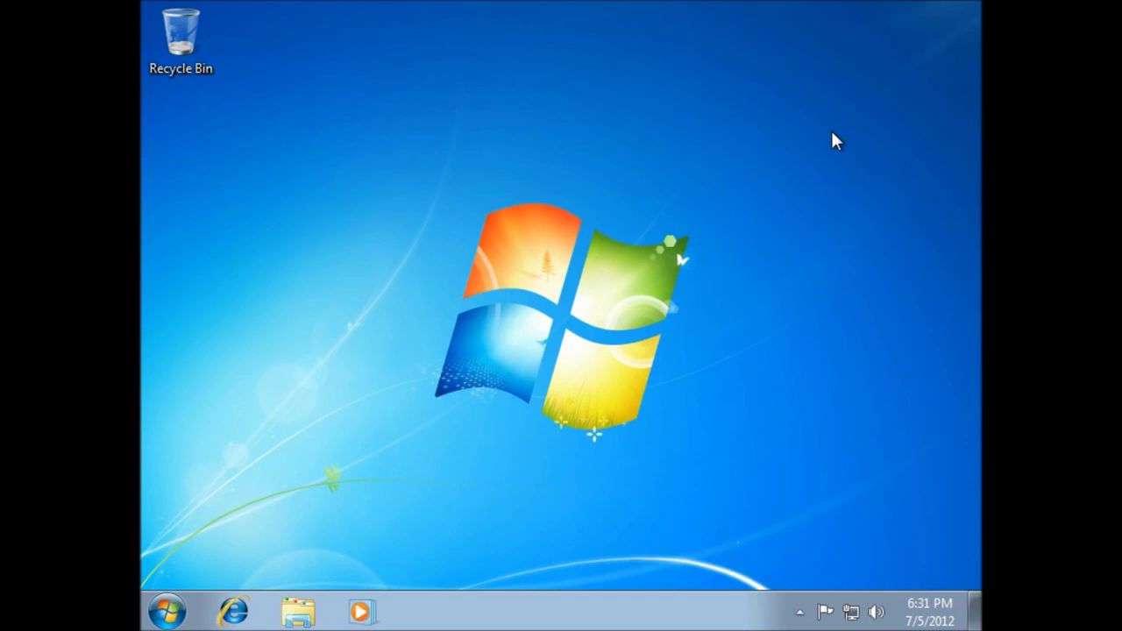